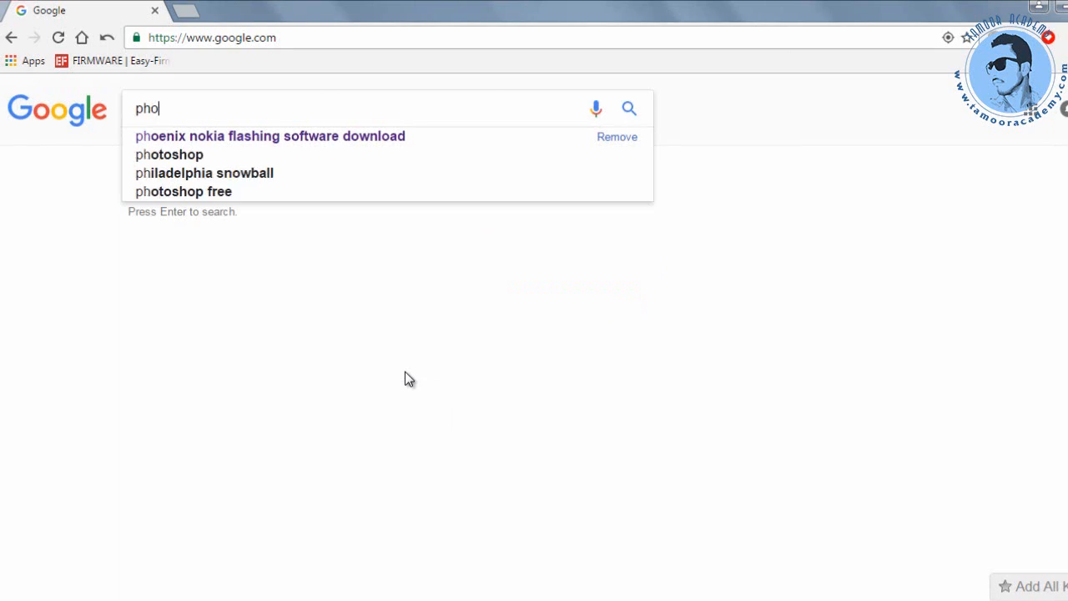
Search Google for 'phoenix nokia flashing software download' and open the exepot.com Nokia Phoenix result in a new tab.
{"action": "key", "text": "Down"}
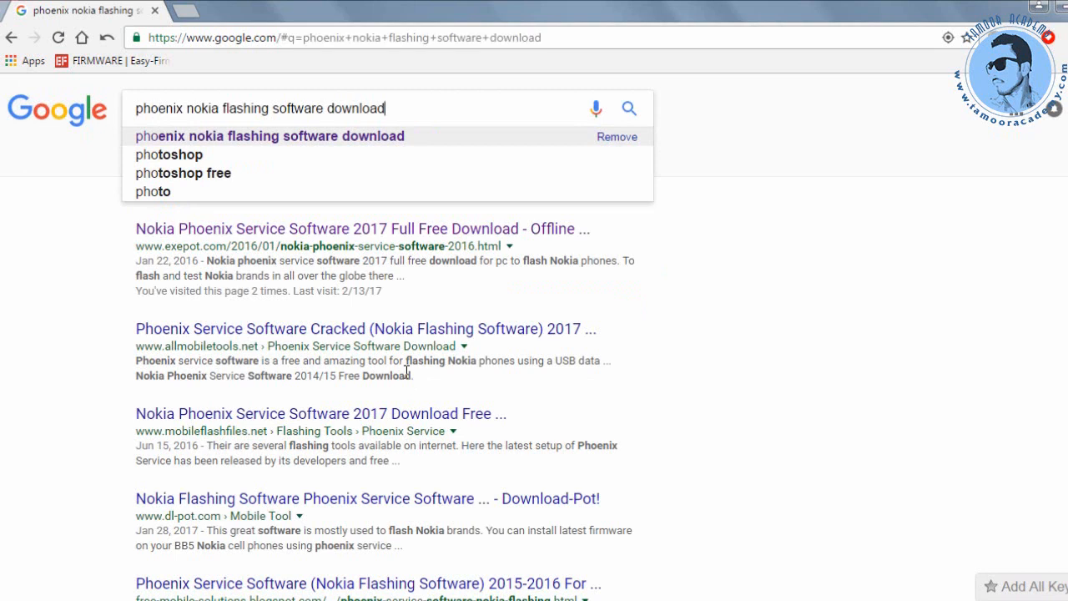
{"action": "key", "text": "Return"}
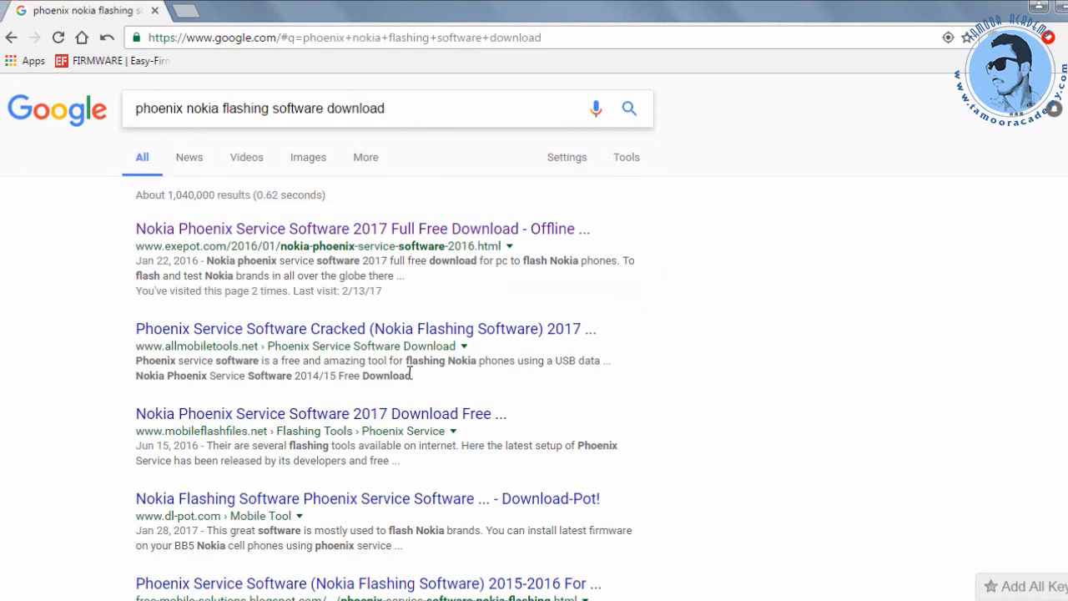
{"action": "right_click", "coordinate": [349, 233]}
{"action": "left_click", "coordinate": [377, 242]}
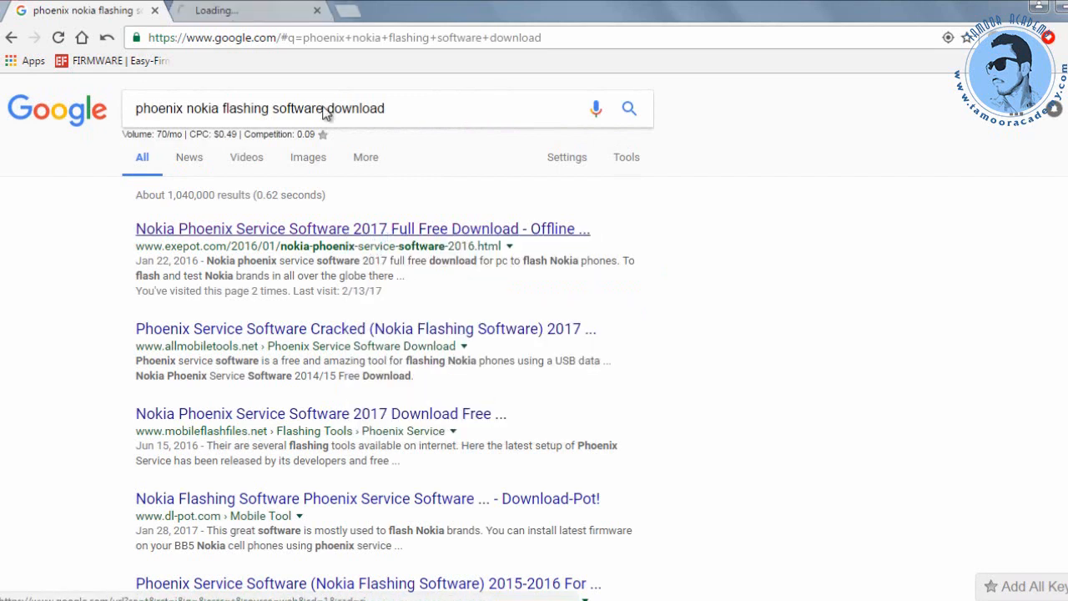
{"action": "left_click", "coordinate": [246, 19]}
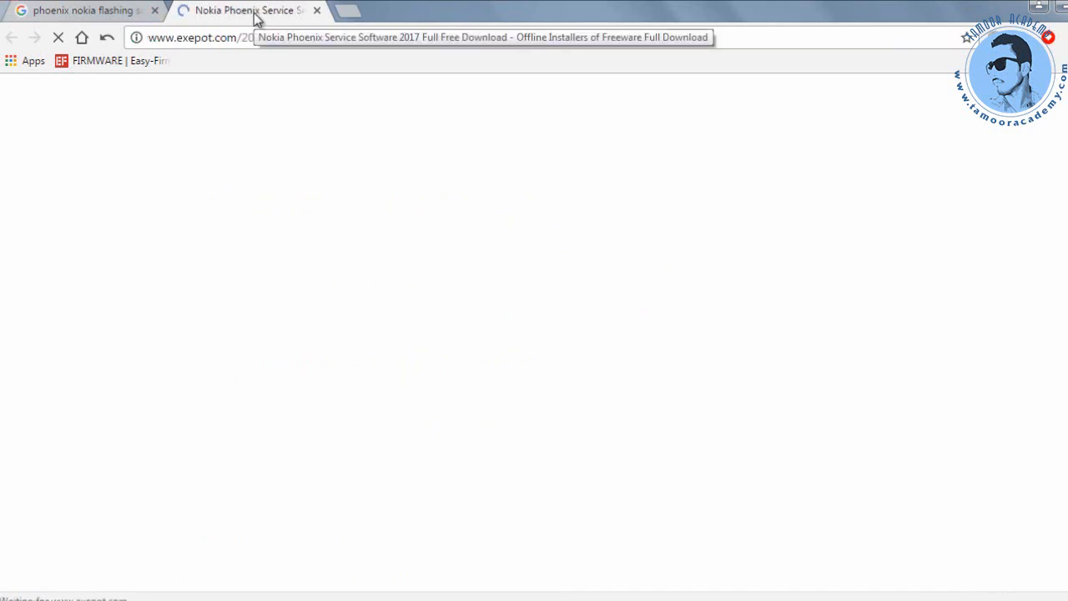
{"action": "left_click", "coordinate": [89, 12]}
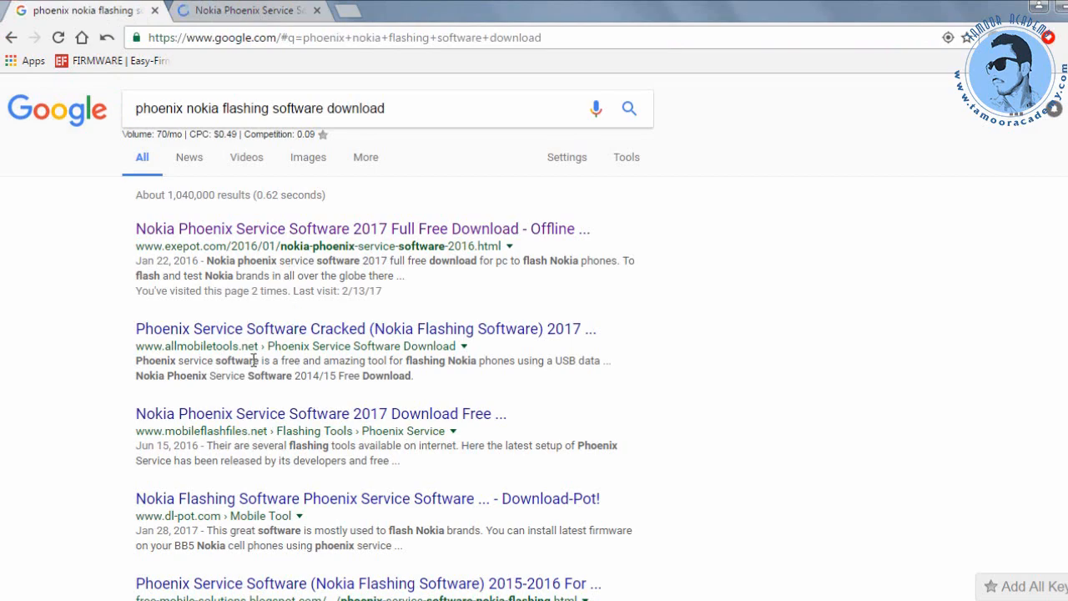
On the exepot page, follow Download 2017 to the PSS 2012.04.003.47798 MediaFire page, then return to Google.
{"action": "left_click", "coordinate": [200, 10]}
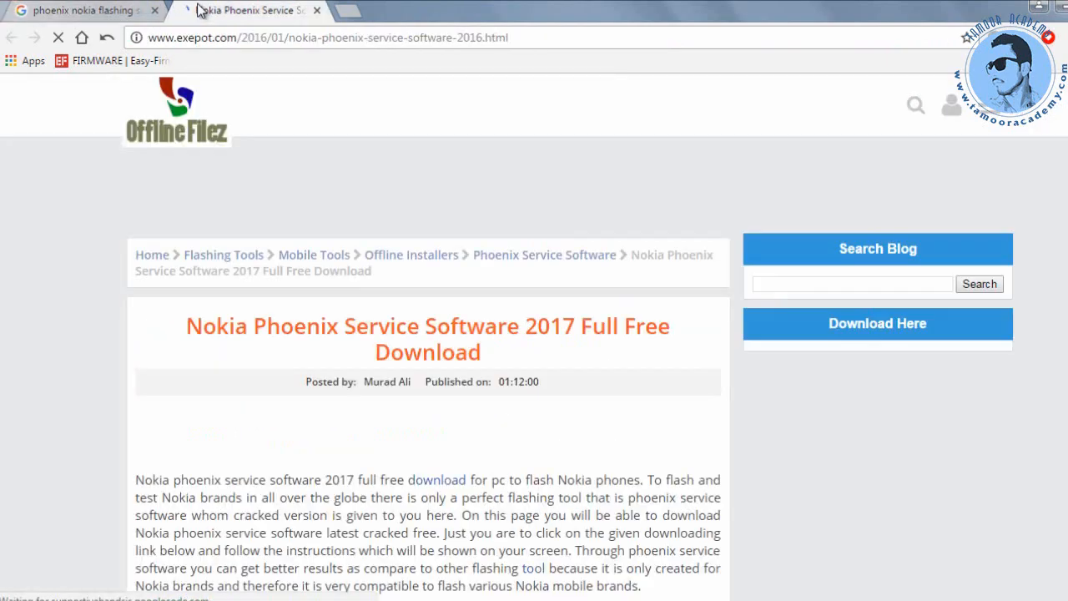
{"action": "scroll", "coordinate": [288, 368], "scroll_direction": "down", "scroll_amount": 8}
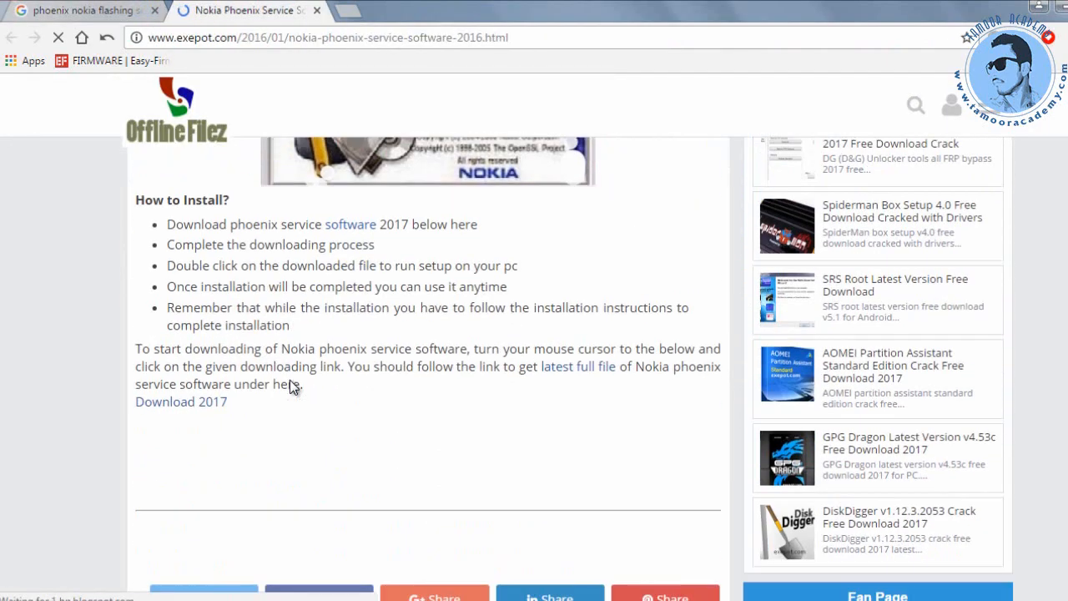
{"action": "left_click", "coordinate": [193, 398]}
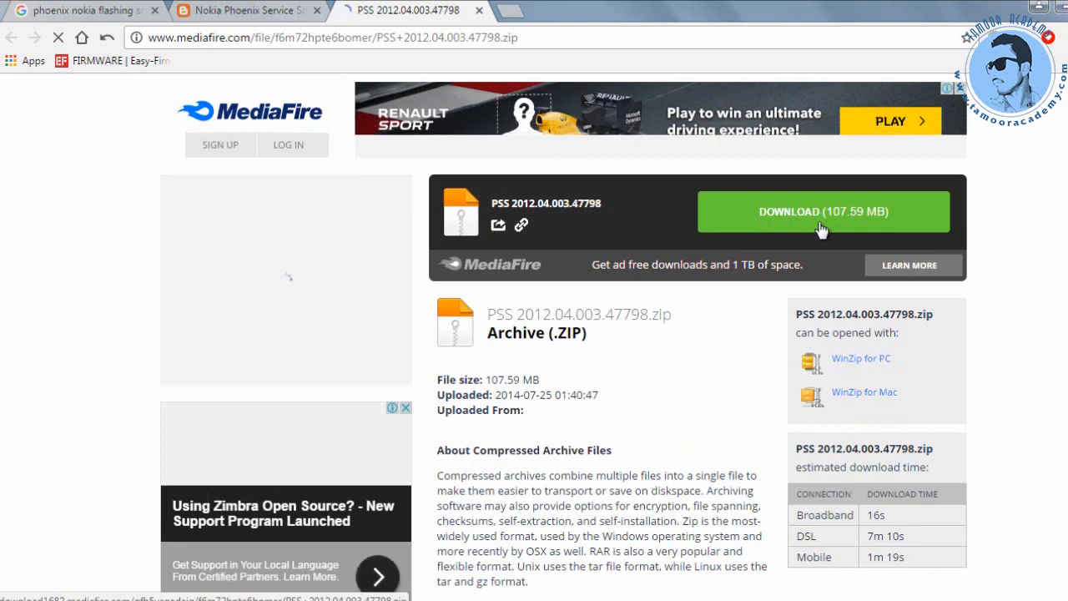
{"action": "left_click", "coordinate": [117, 11]}
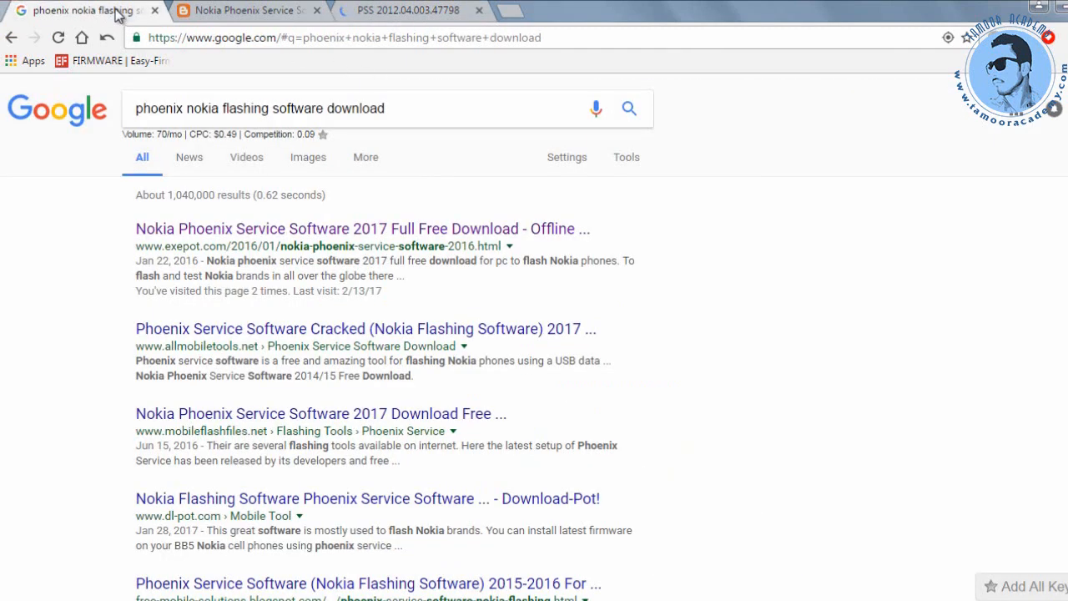
Replace the Google query with 'nokia 206 phonix flash file' and run the search.
{"action": "left_click", "coordinate": [399, 107]}
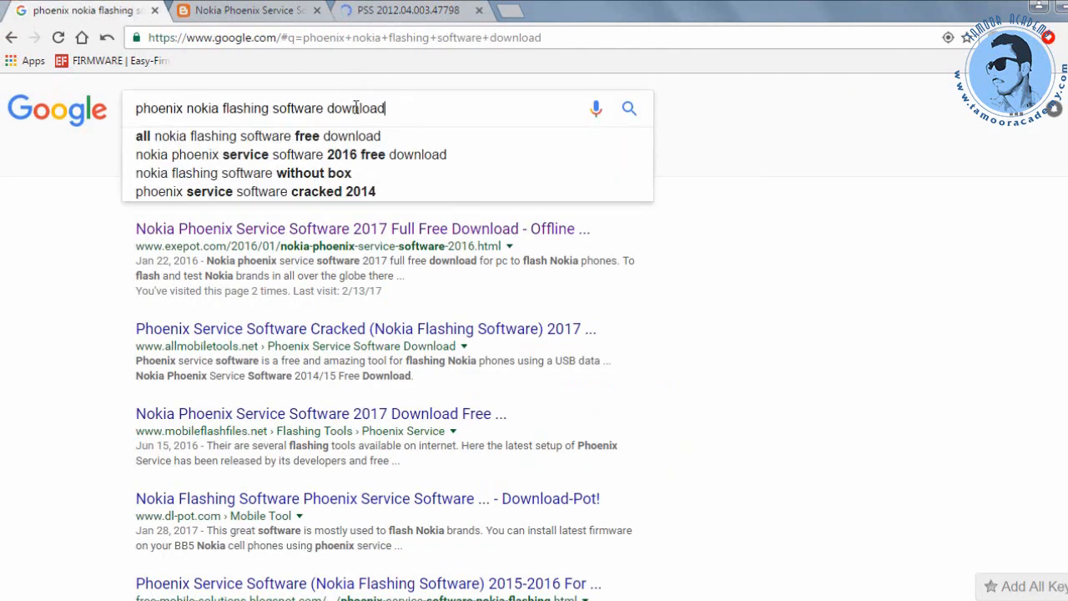
{"action": "left_click_drag", "start_coordinate": [384, 108], "coordinate": [142, 108]}
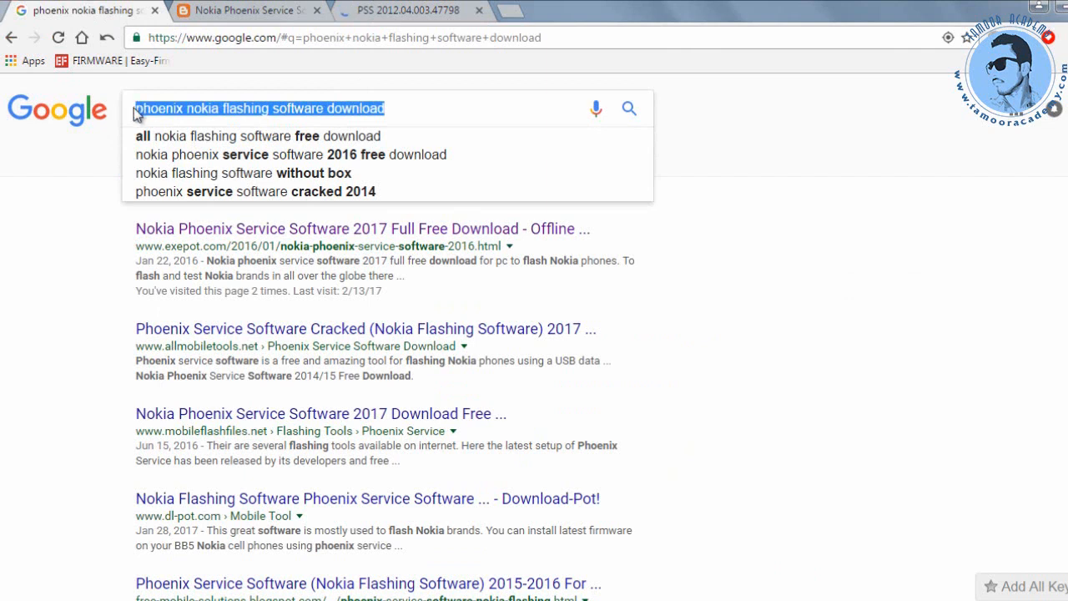
{"action": "type", "text": "nokia"}
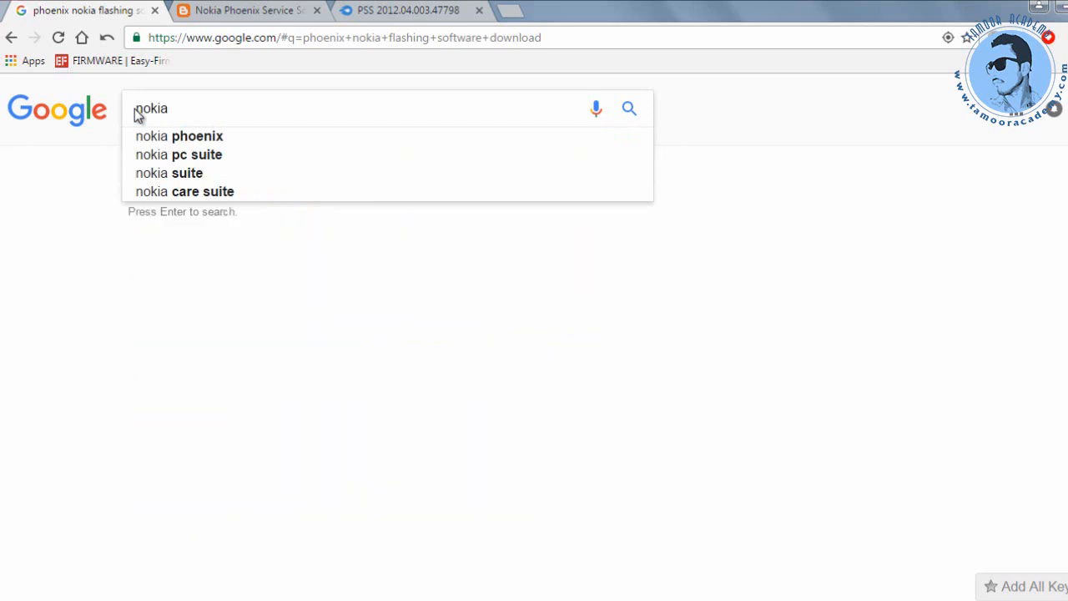
{"action": "type", "text": " 206 "}
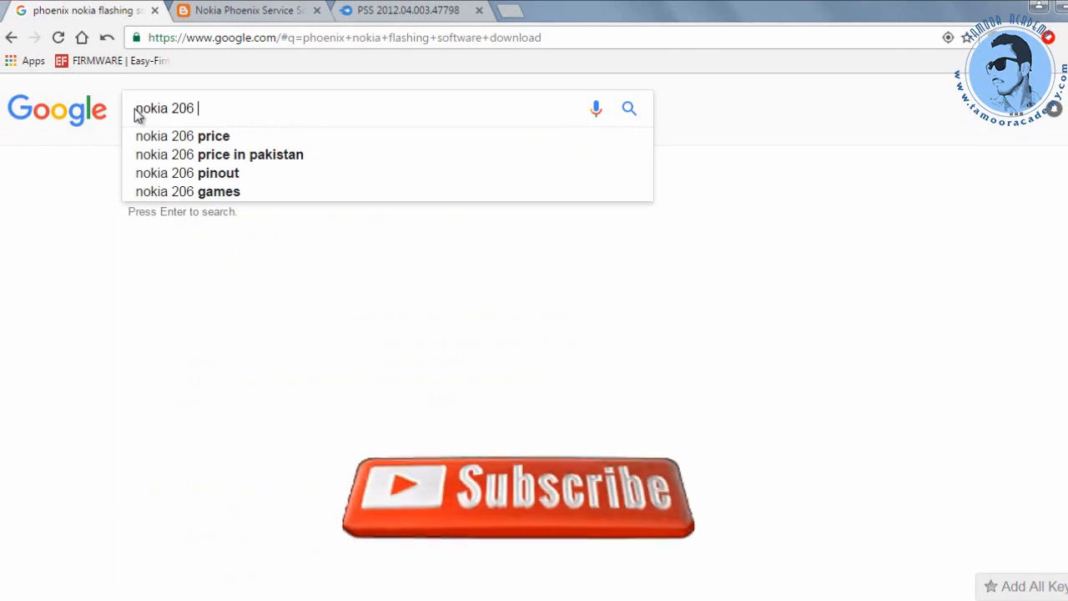
{"action": "type", "text": "f"}
{"action": "key", "text": "BackSpace"}
{"action": "type", "text": "p"}
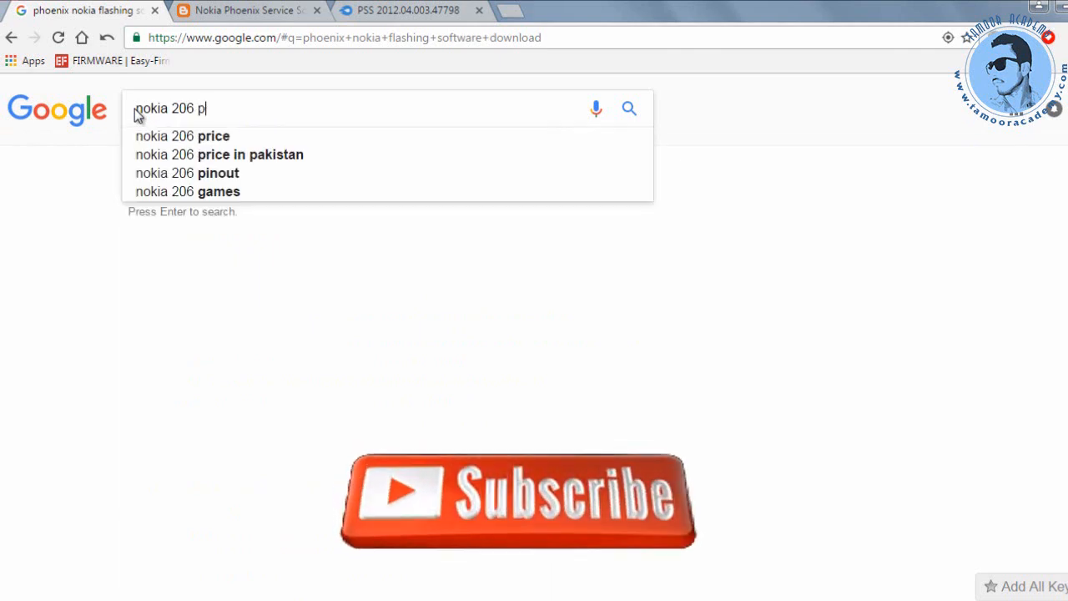
{"action": "type", "text": "honix"}
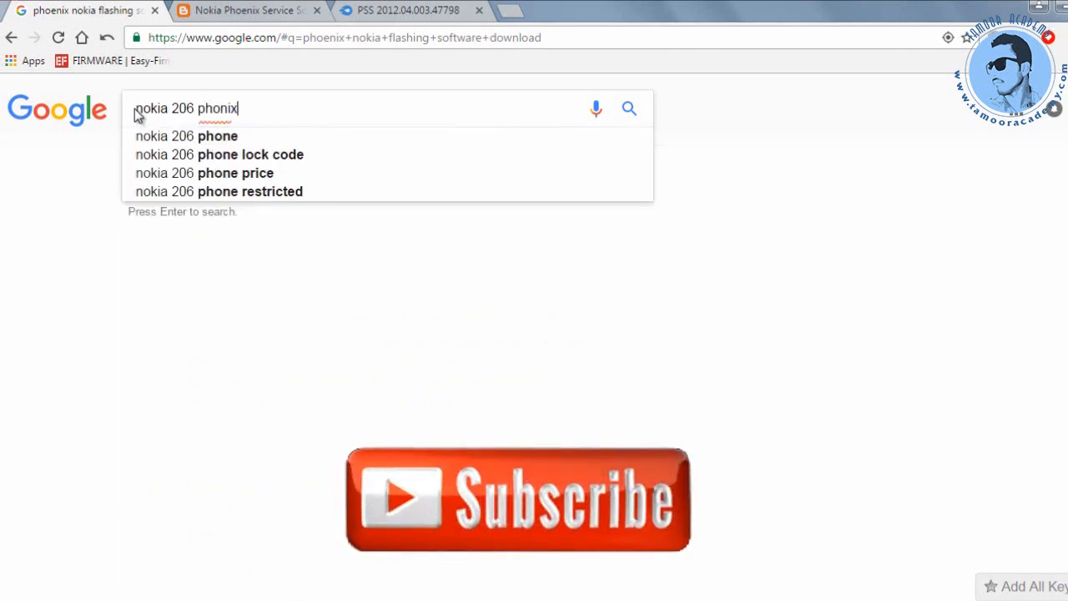
{"action": "type", "text": " flash file"}
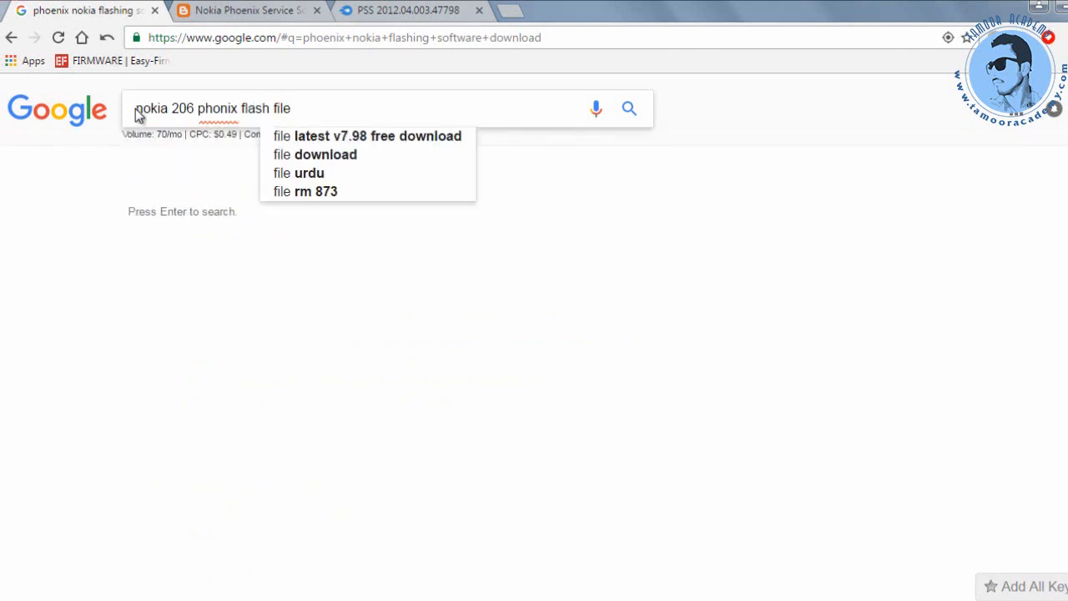
{"action": "left_click", "coordinate": [629, 110]}
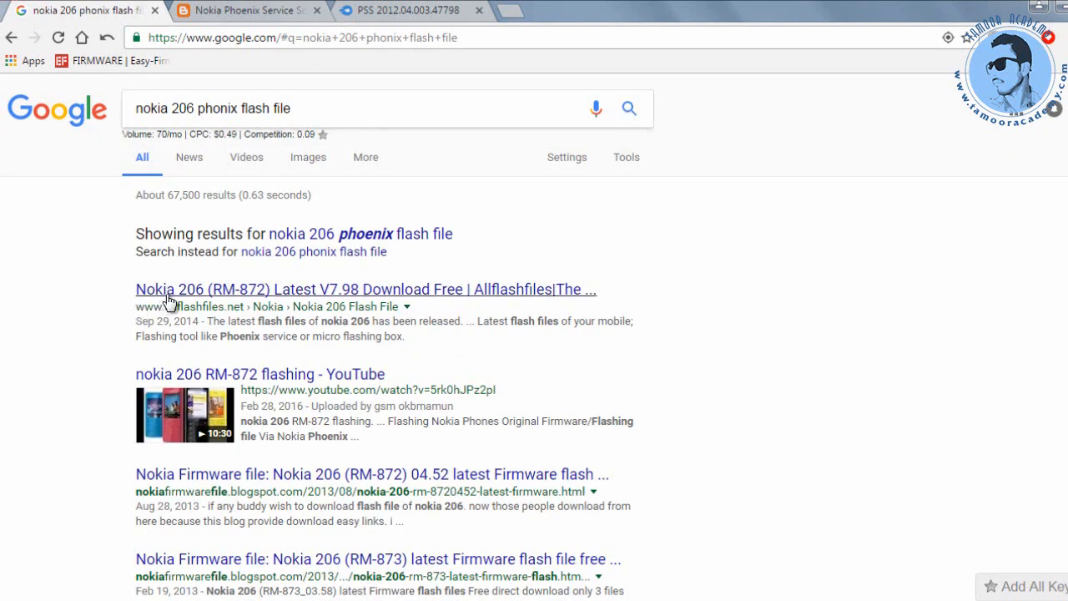
Open the Allflashfiles Nokia 206 (RM-872) result in a new tab.
{"action": "right_click", "coordinate": [308, 297]}
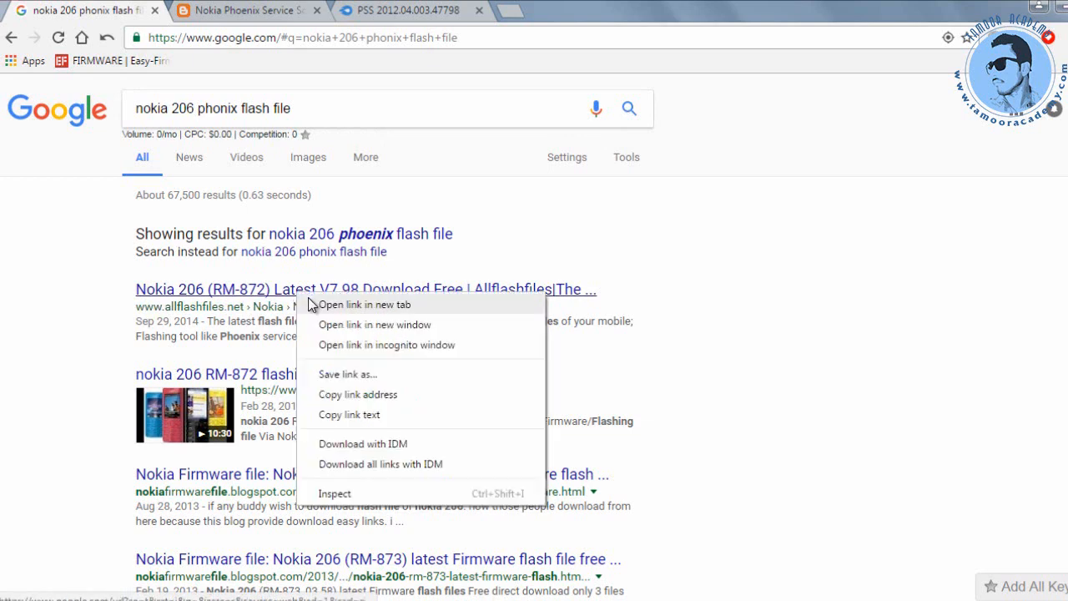
{"action": "left_click", "coordinate": [308, 299]}
{"action": "scroll", "coordinate": [298, 284], "scroll_direction": "down", "scroll_amount": 3}
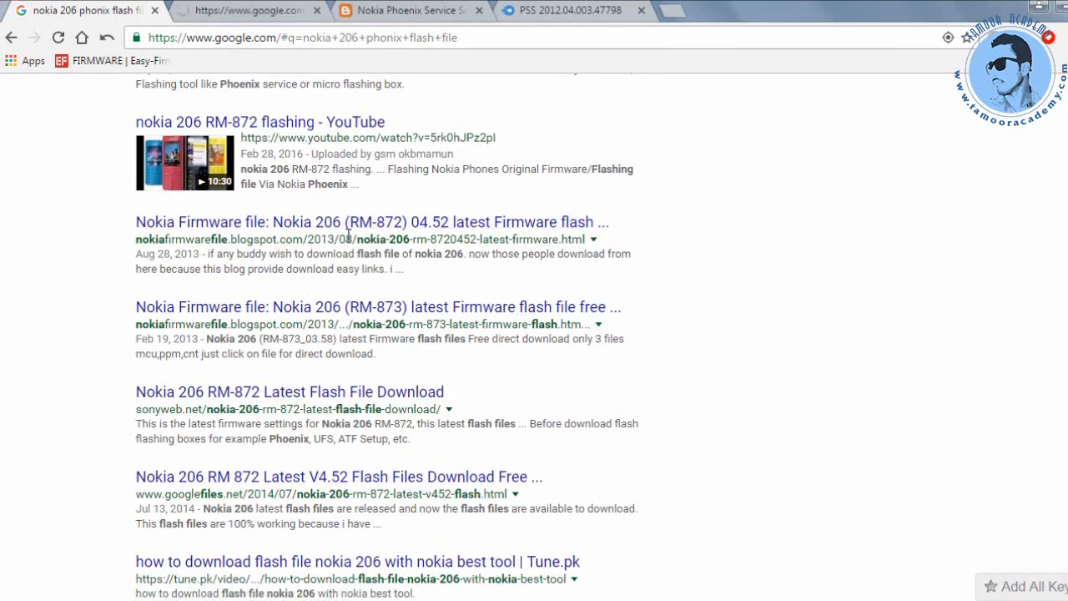
{"action": "scroll", "coordinate": [248, 286], "scroll_direction": "down", "scroll_amount": 2}
{"action": "scroll", "coordinate": [247, 286], "scroll_direction": "down", "scroll_amount": 1}
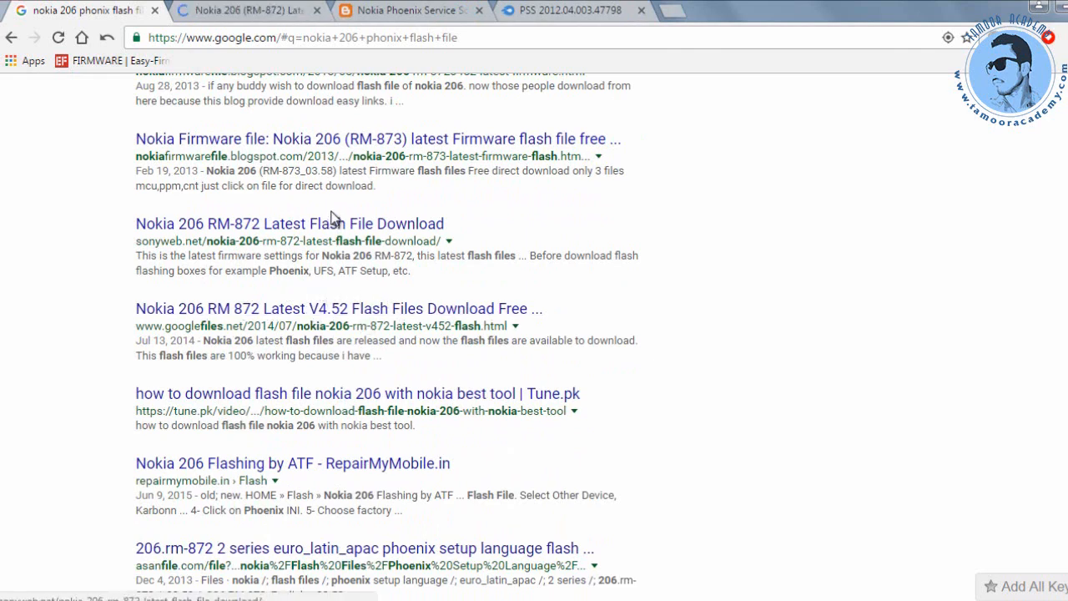
{"action": "scroll", "coordinate": [300, 221], "scroll_direction": "up", "scroll_amount": 5}
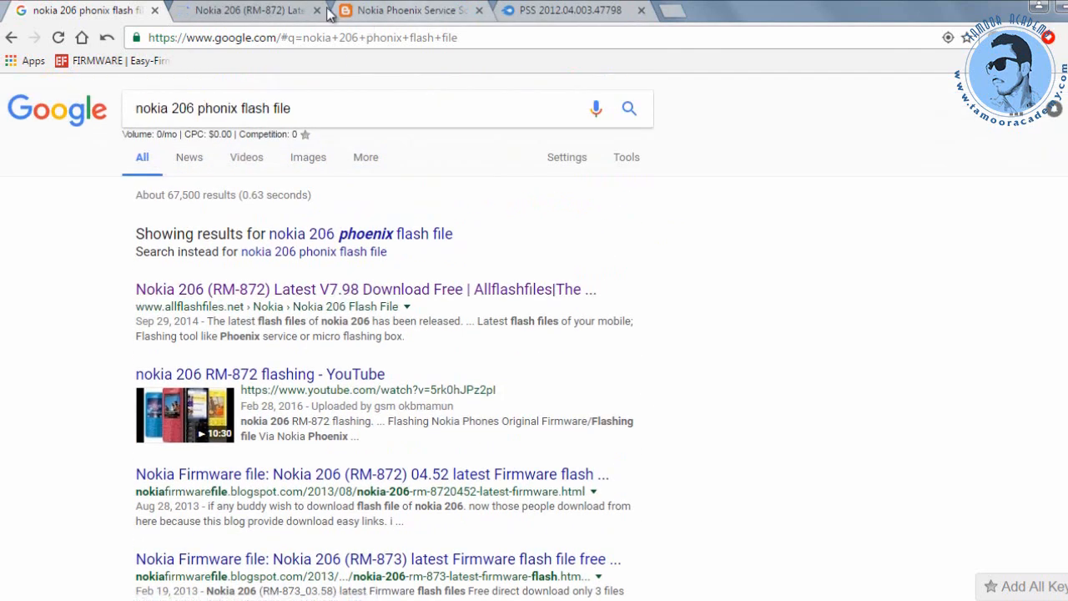
On the Allflashfiles page, follow the Nokia 206 Flash File link to the RM-872 v04.51 MediaFire download.
{"action": "left_click", "coordinate": [250, 10]}
{"action": "scroll", "coordinate": [391, 219], "scroll_direction": "down", "scroll_amount": 3}
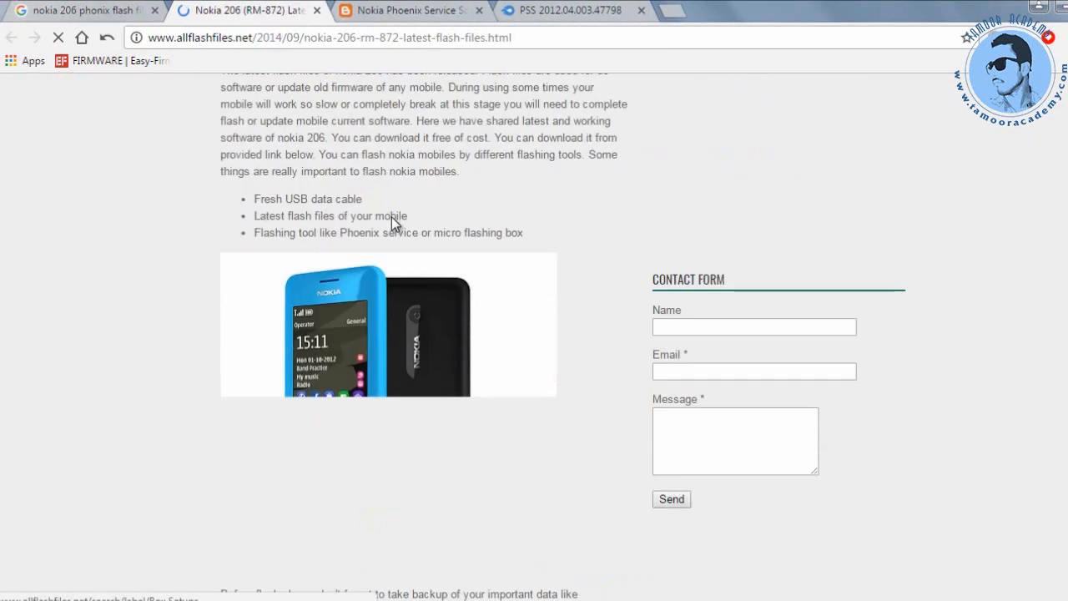
{"action": "scroll", "coordinate": [223, 222], "scroll_direction": "down", "scroll_amount": 4}
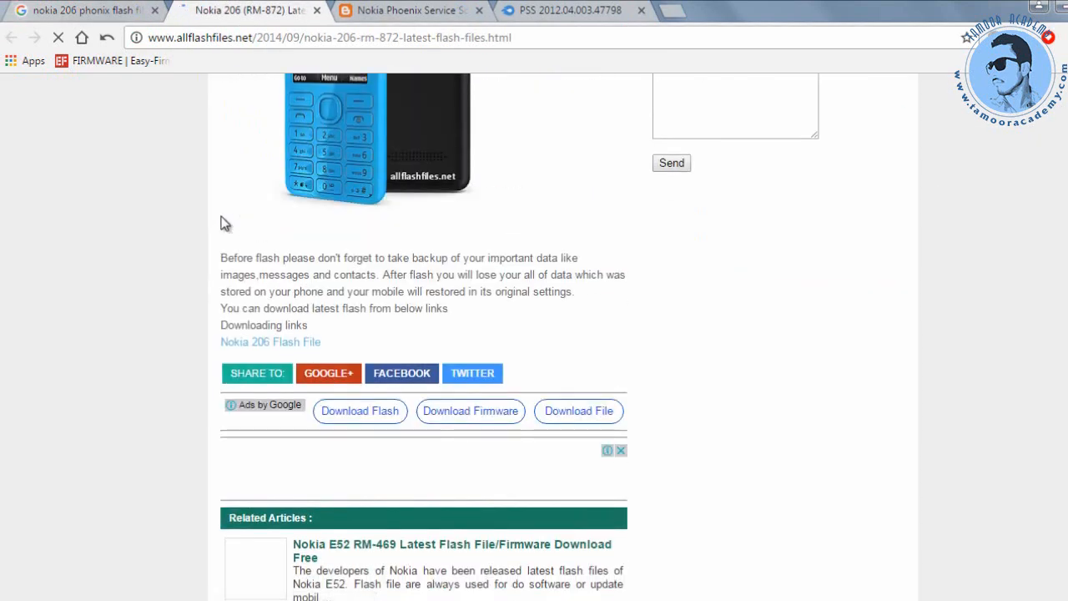
{"action": "left_click", "coordinate": [244, 346]}
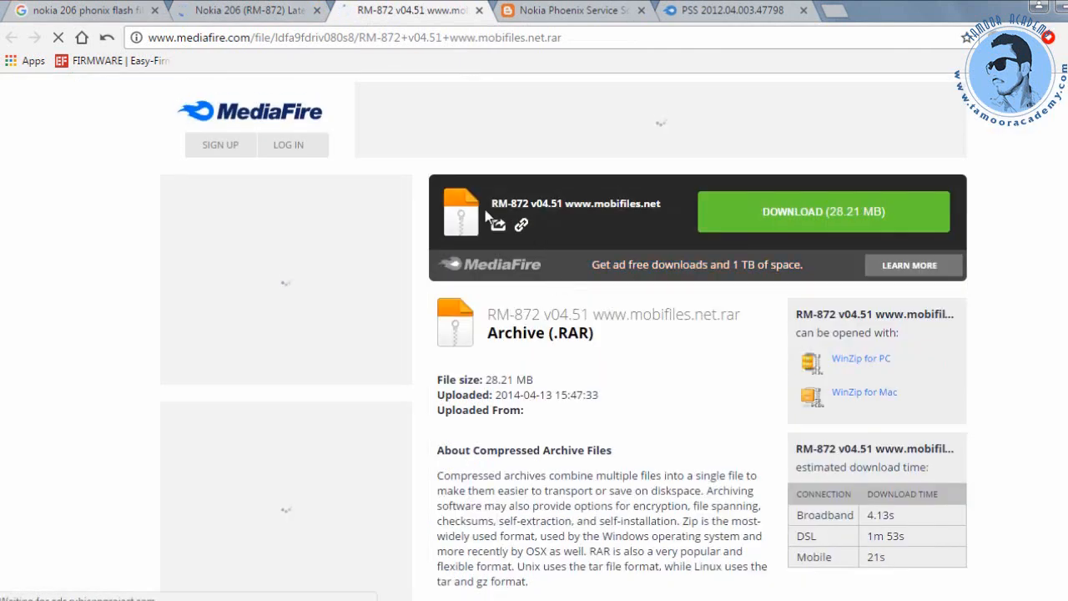
Highlight the RM-872 v04.51 archive name, minimize the browser and close the about:blank pop-up.
{"action": "left_click_drag", "start_coordinate": [493, 204], "coordinate": [655, 208]}
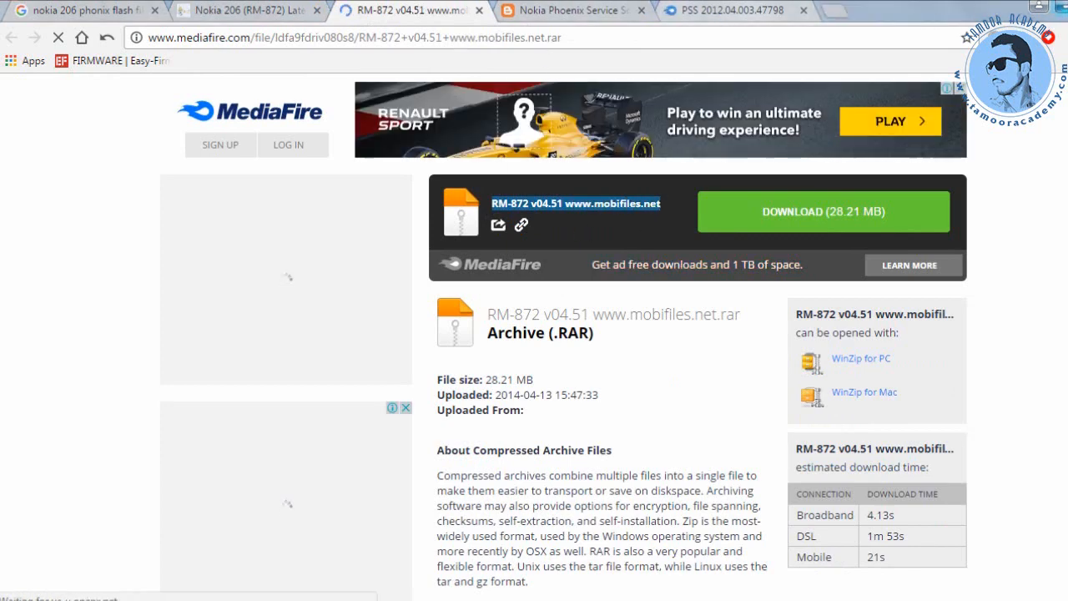
{"action": "left_click", "coordinate": [1064, 7]}
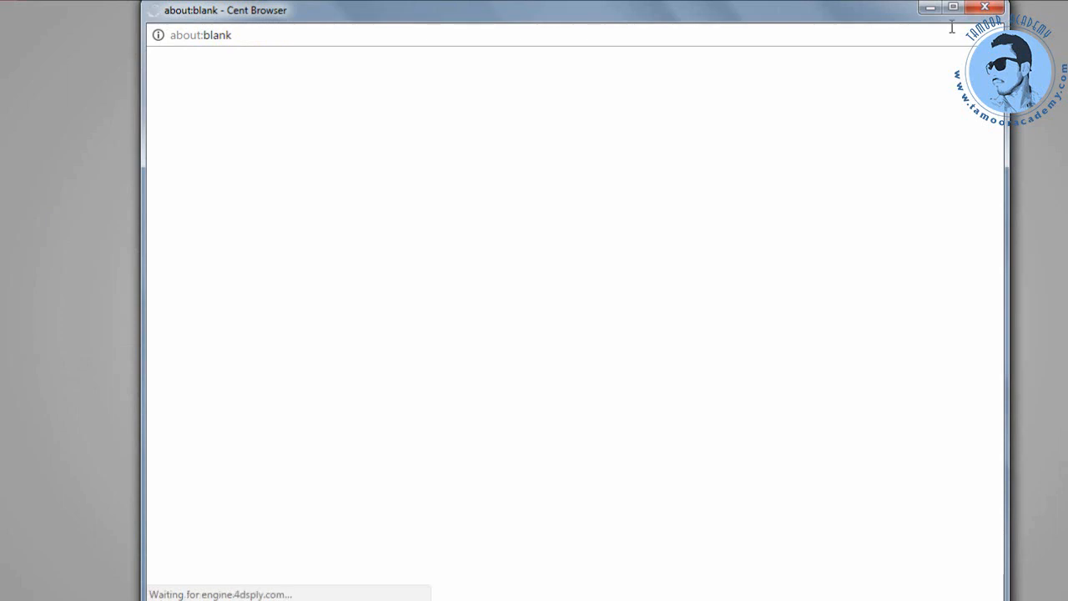
{"action": "left_click", "coordinate": [984, 7]}
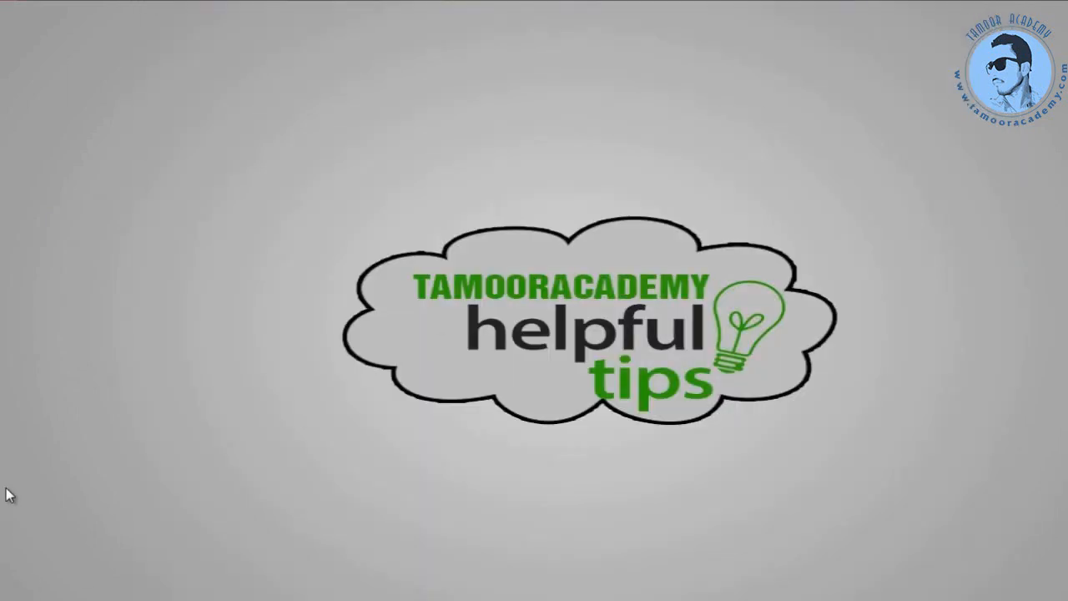
Open Computer from the Start menu to list the C:, D:, DVD and LG AirDrive drives.
{"action": "left_click", "coordinate": [15, 598]}
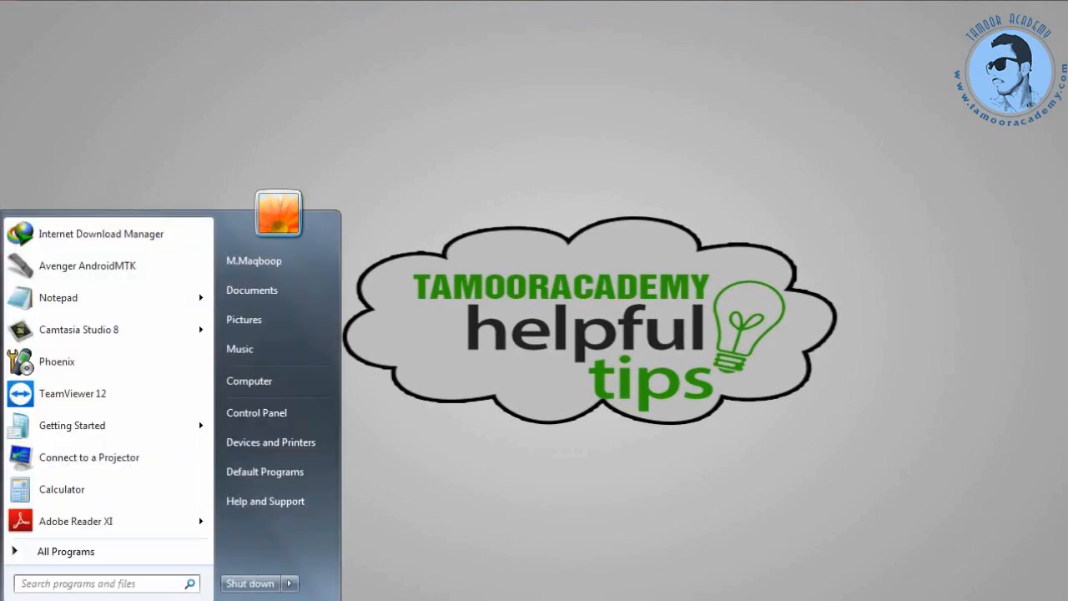
{"action": "left_click", "coordinate": [271, 381]}
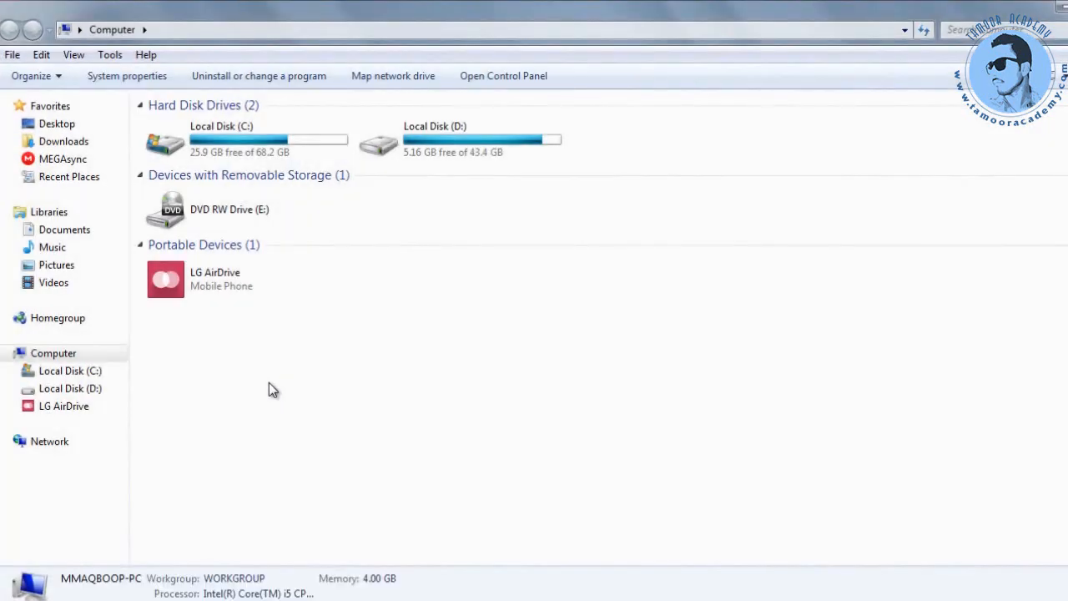
Open Local Disk (C:) and its Program Files folder.
{"action": "left_click", "coordinate": [240, 148]}
{"action": "right_click", "coordinate": [240, 148]}
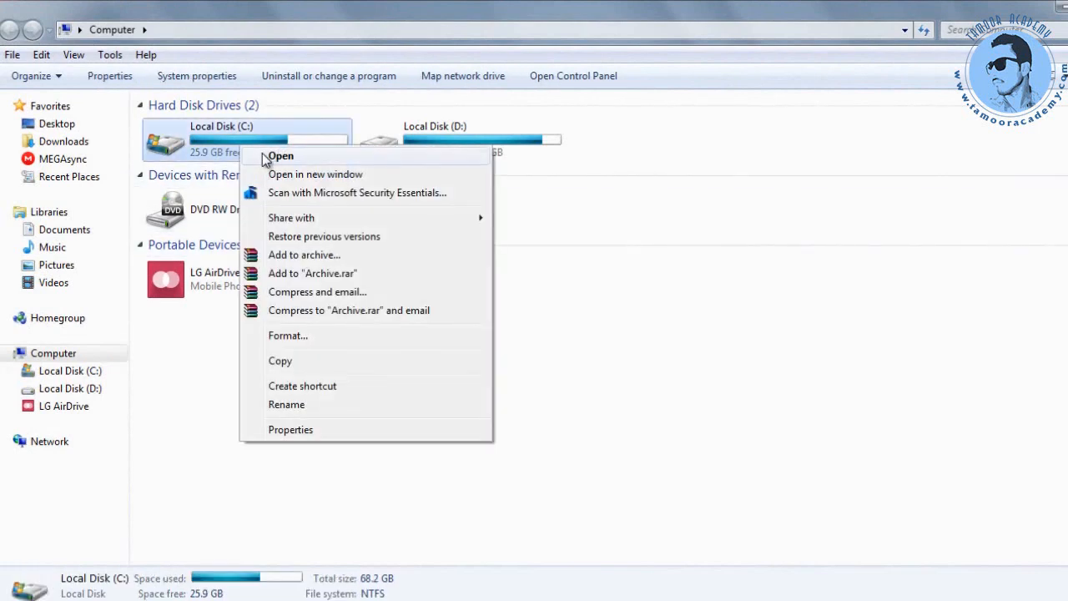
{"action": "left_click", "coordinate": [262, 154]}
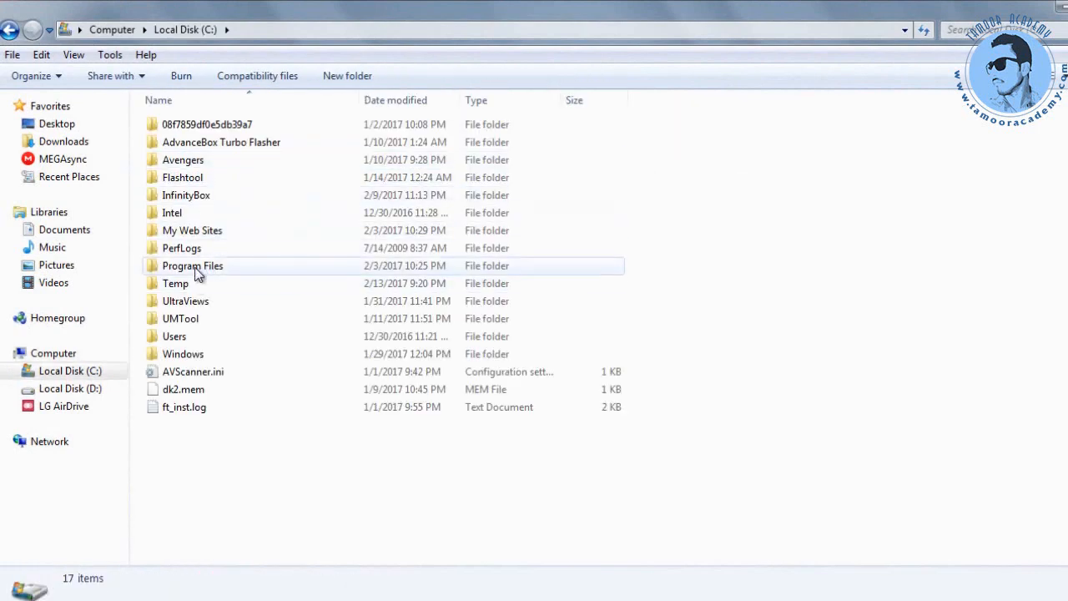
{"action": "left_click", "coordinate": [167, 268]}
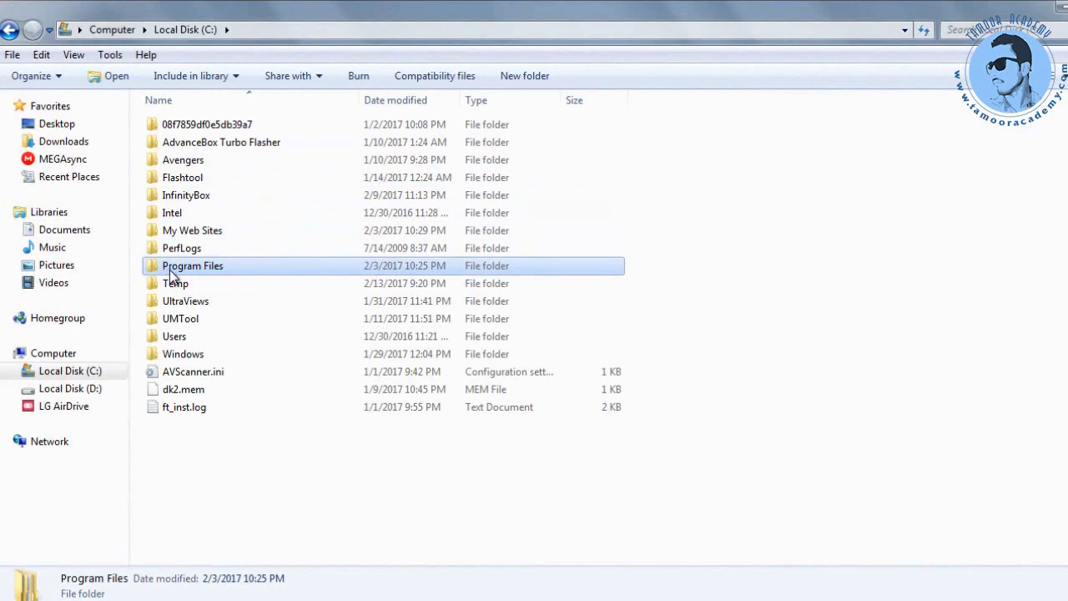
{"action": "double_click", "coordinate": [169, 270]}
{"action": "scroll", "coordinate": [192, 406], "scroll_direction": "down", "scroll_amount": 1}
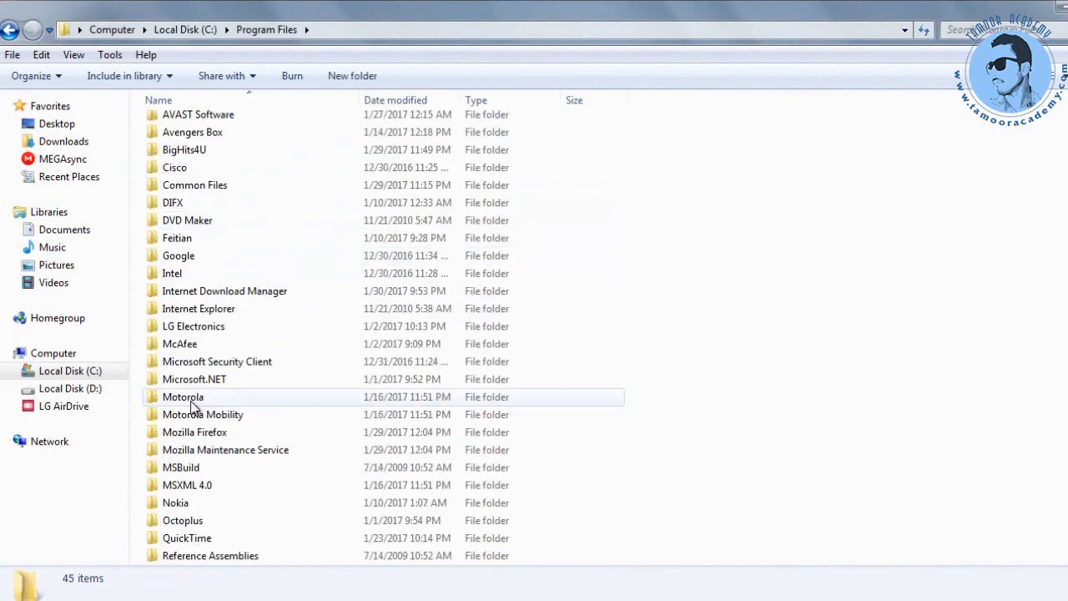
{"action": "scroll", "coordinate": [192, 406], "scroll_direction": "down", "scroll_amount": 1}
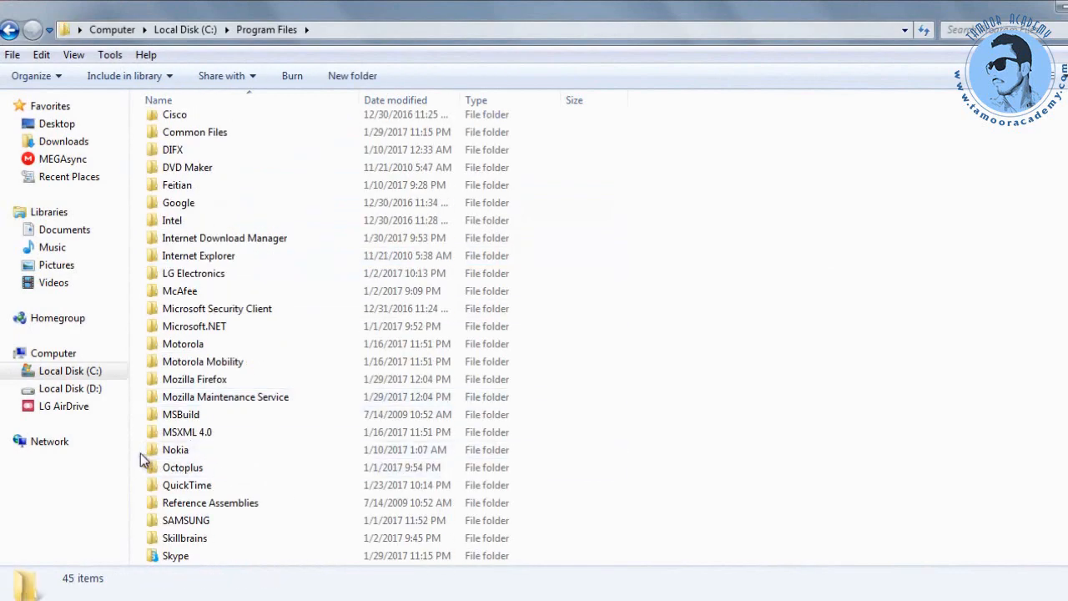
Go through Nokia, Phoenix and Products into RM-872, briefly selecting its 12 flash files.
{"action": "left_click", "coordinate": [179, 450]}
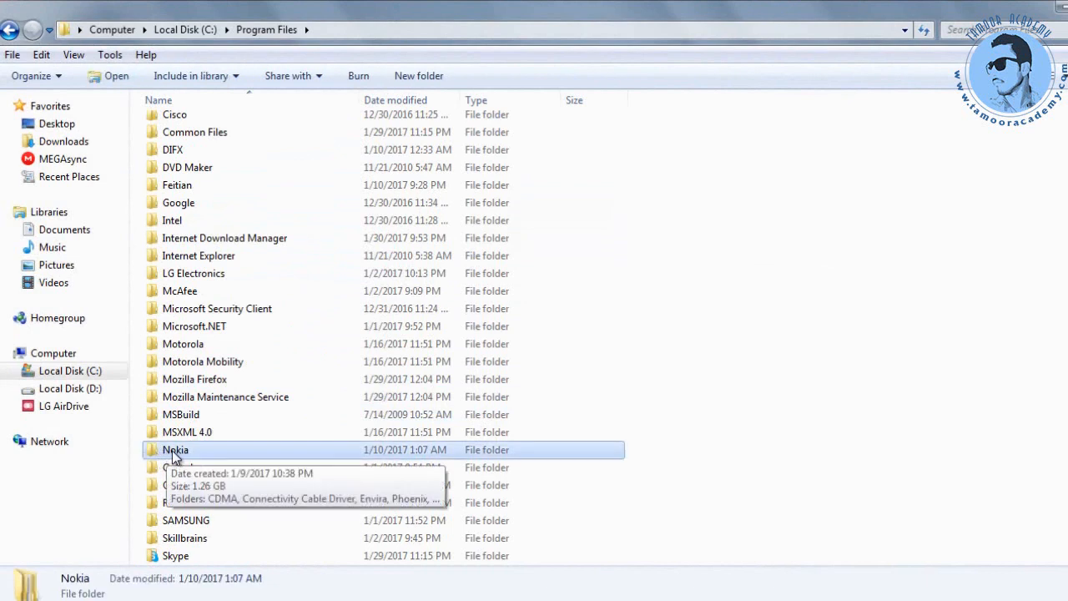
{"action": "double_click", "coordinate": [185, 450]}
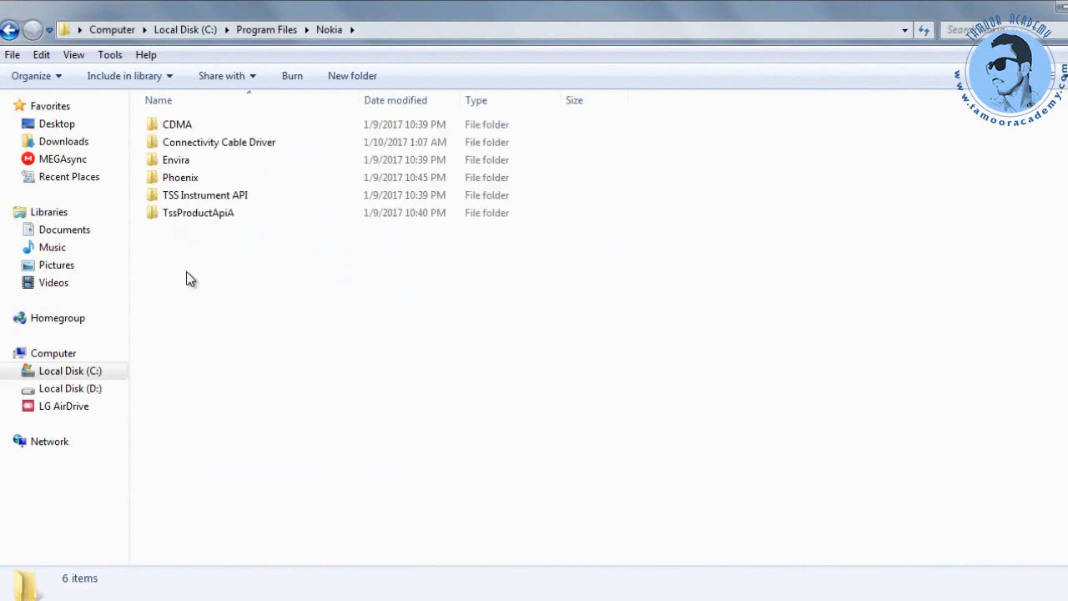
{"action": "left_click", "coordinate": [179, 184]}
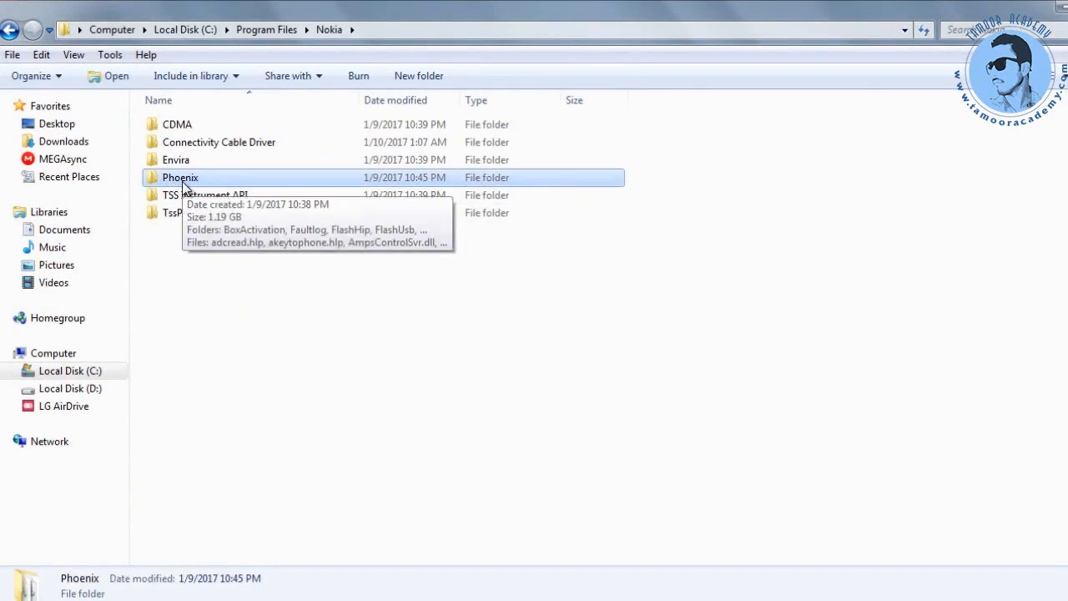
{"action": "double_click", "coordinate": [186, 187]}
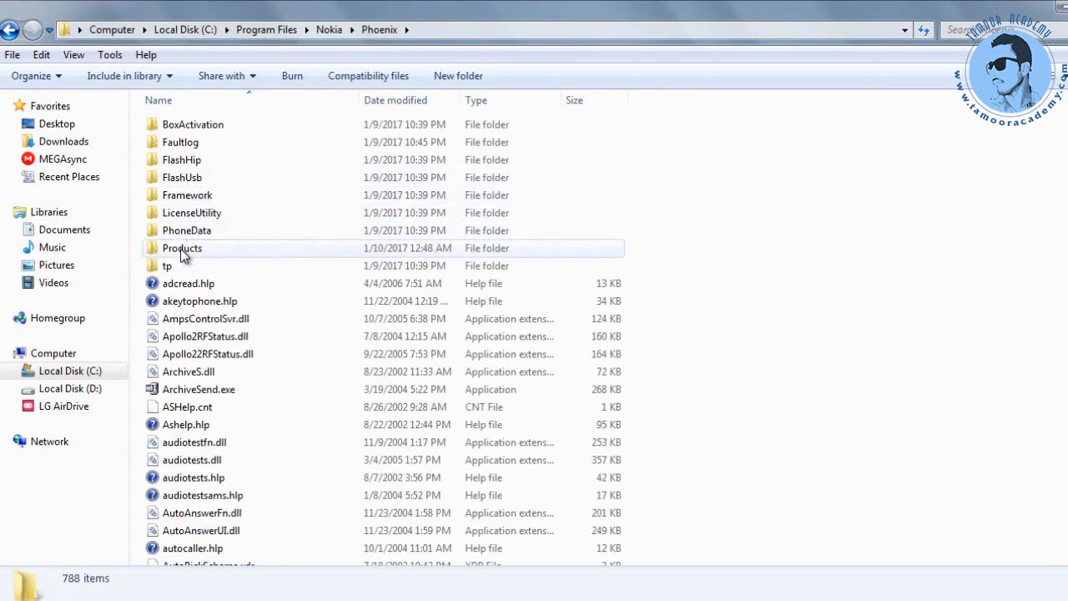
{"action": "left_click", "coordinate": [182, 251]}
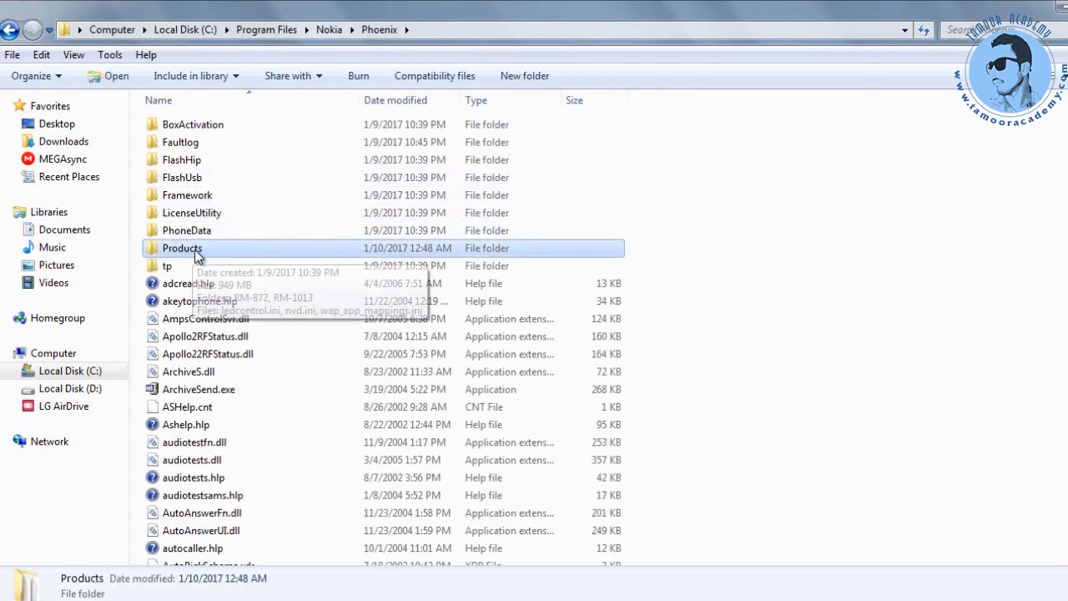
{"action": "double_click", "coordinate": [200, 250]}
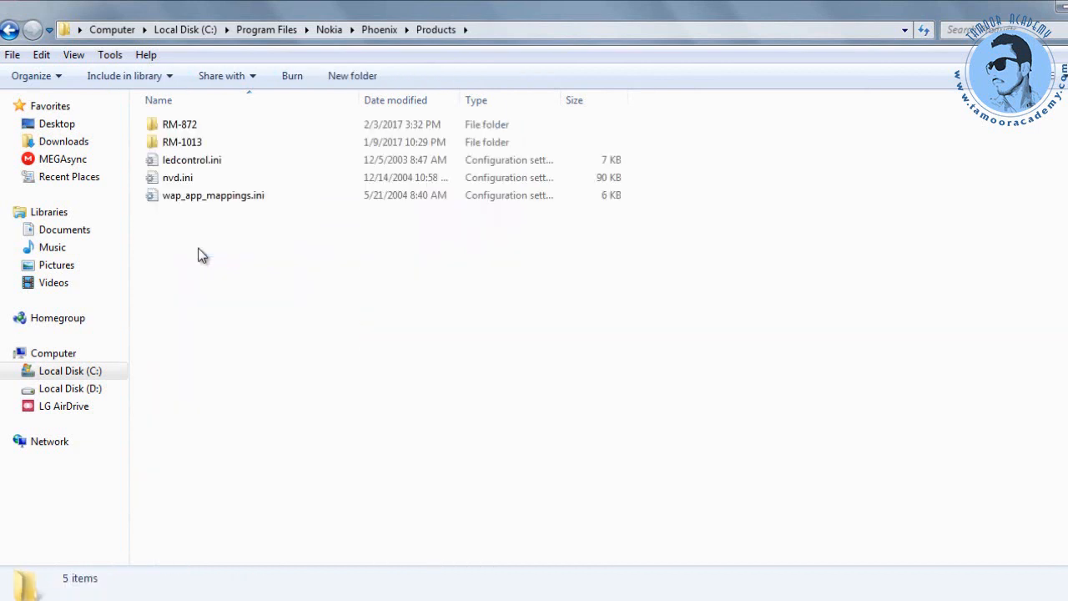
{"action": "left_click", "coordinate": [191, 131]}
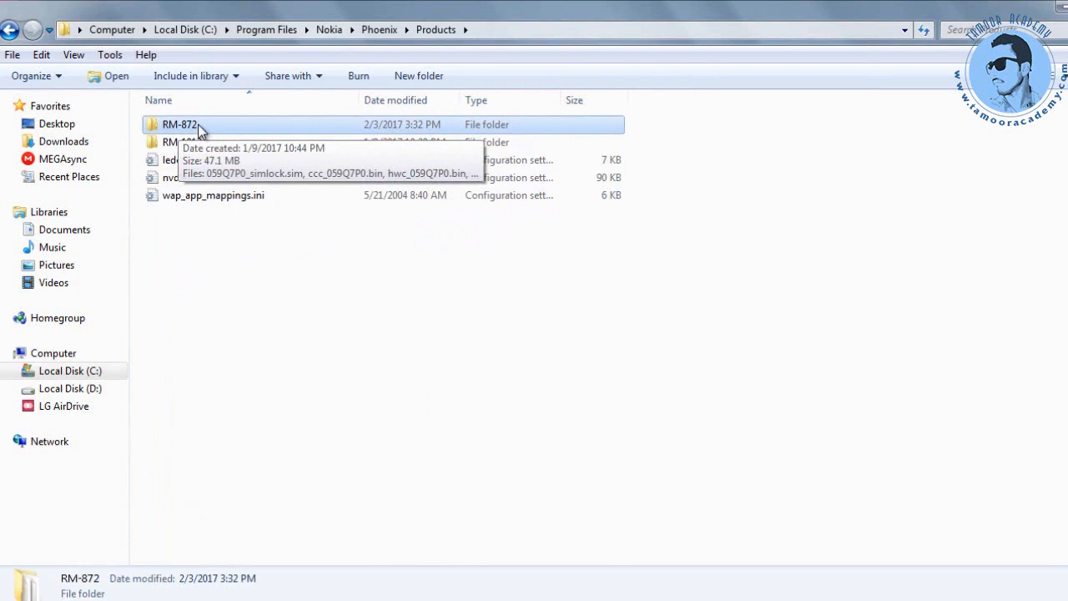
{"action": "double_click", "coordinate": [268, 123]}
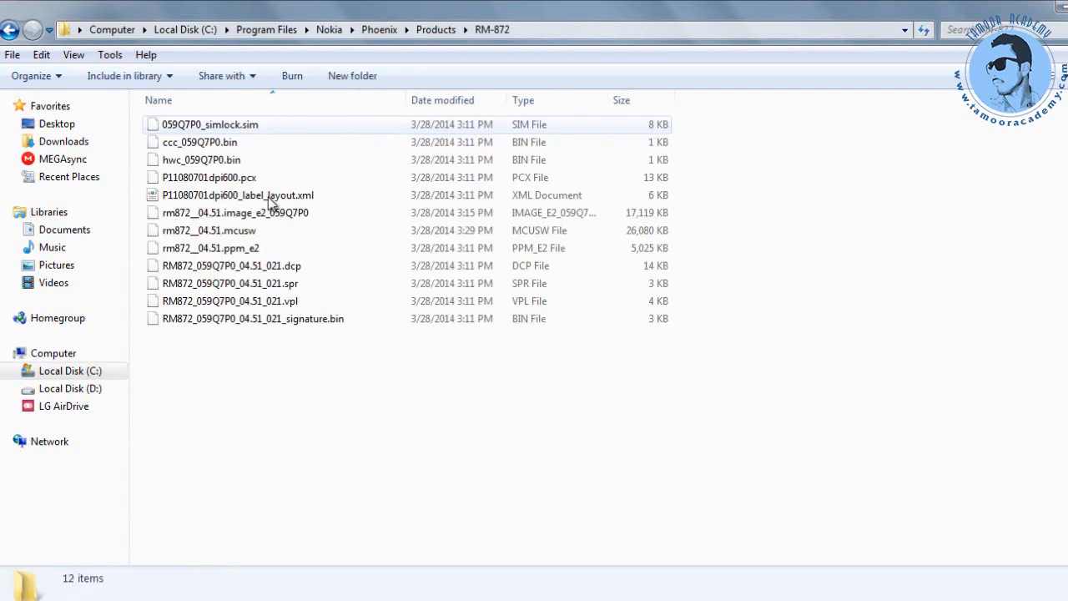
{"action": "left_click_drag", "start_coordinate": [157, 365], "coordinate": [300, 115]}
{"action": "left_click", "coordinate": [294, 366]}
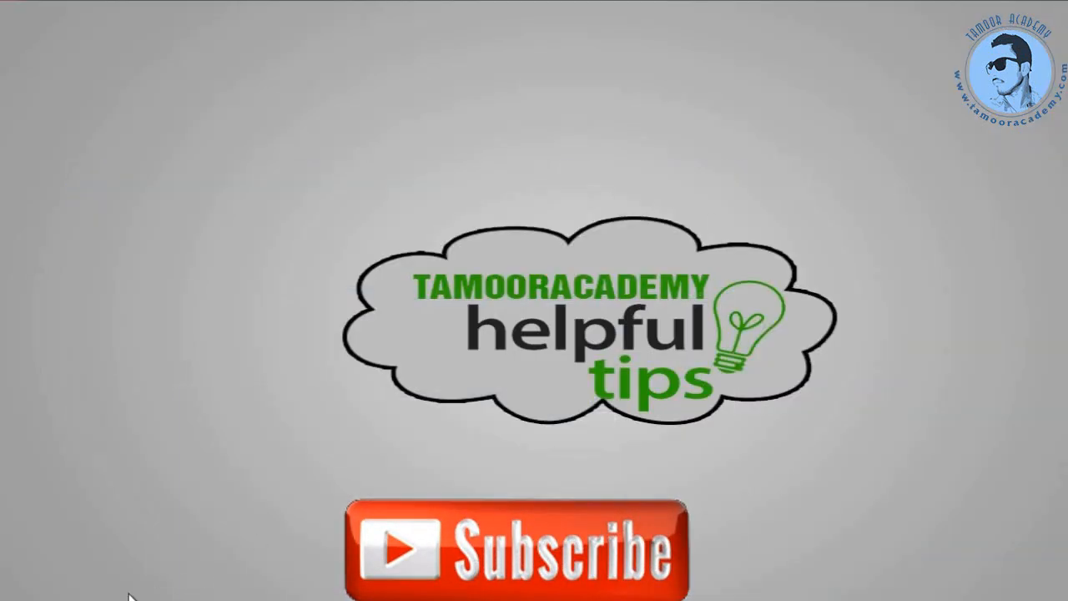
Launch Phoenix service software from the Start menu's program list.
{"action": "left_click", "coordinate": [20, 599]}
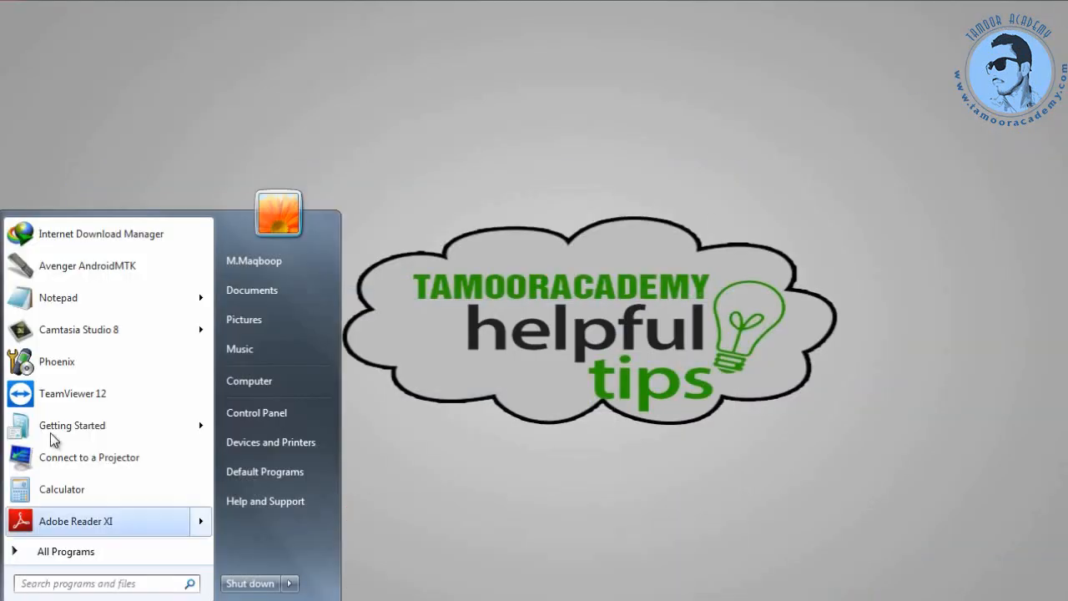
{"action": "left_click", "coordinate": [67, 366]}
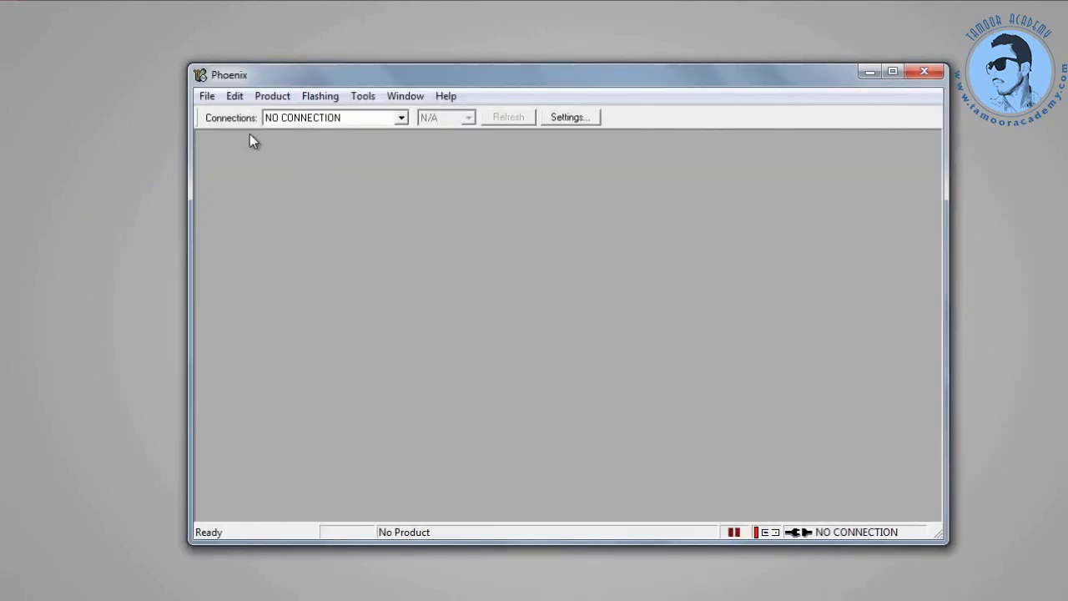
Open File > Open Product and filter the Type list for rm-872.
{"action": "left_click", "coordinate": [208, 97]}
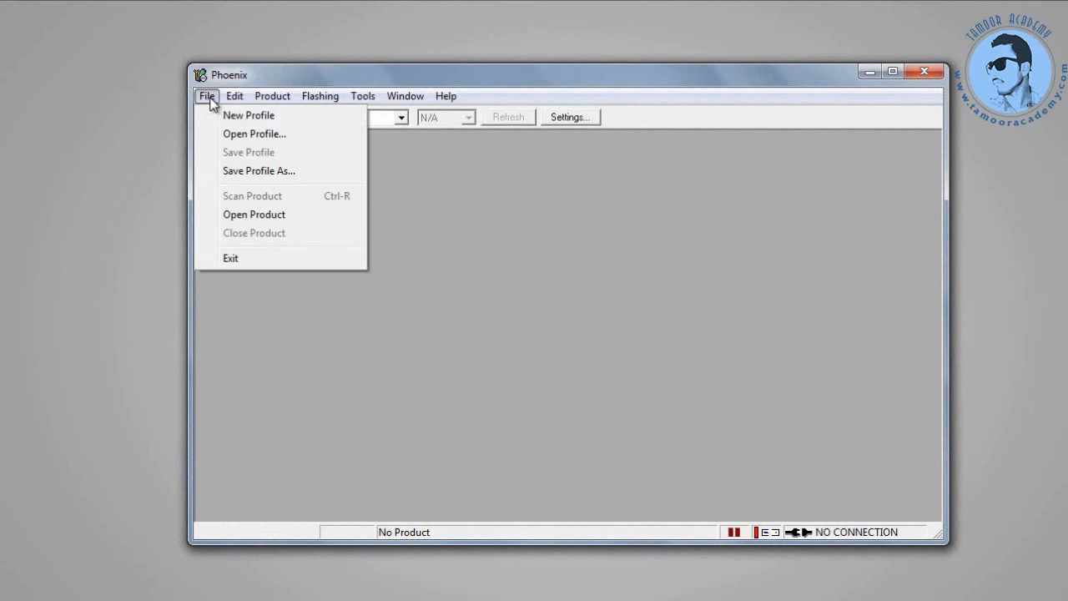
{"action": "left_click", "coordinate": [250, 216]}
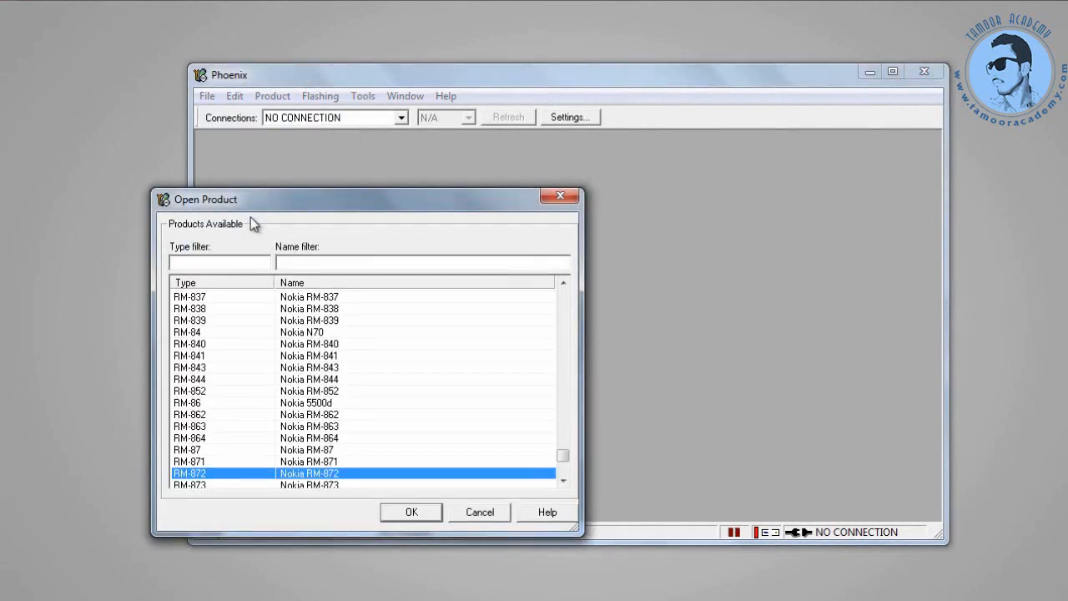
{"action": "left_click", "coordinate": [213, 265]}
{"action": "type", "text": "r"}
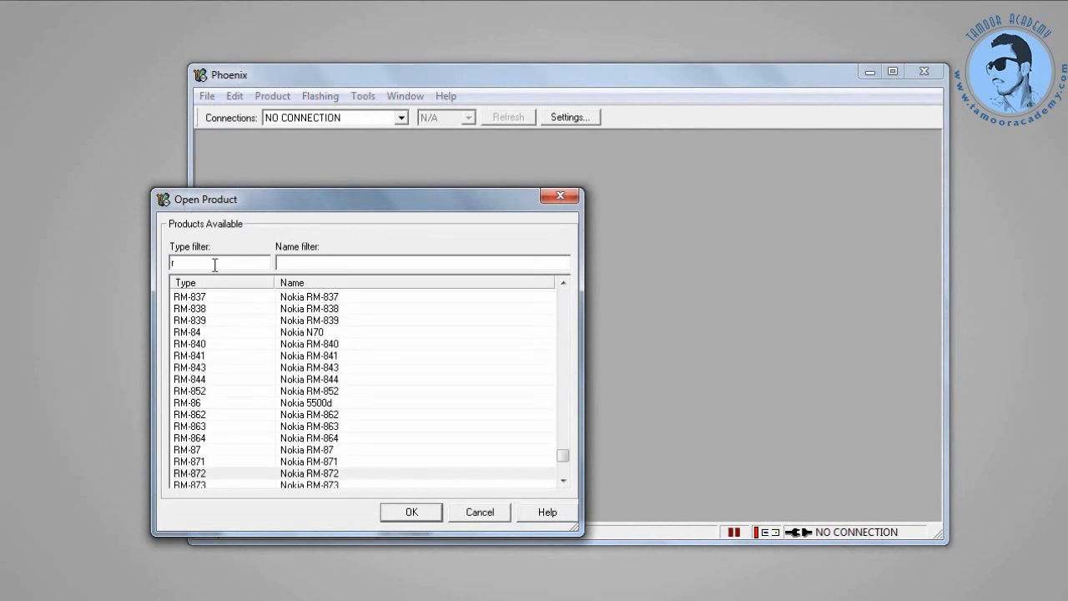
{"action": "type", "text": "m-872"}
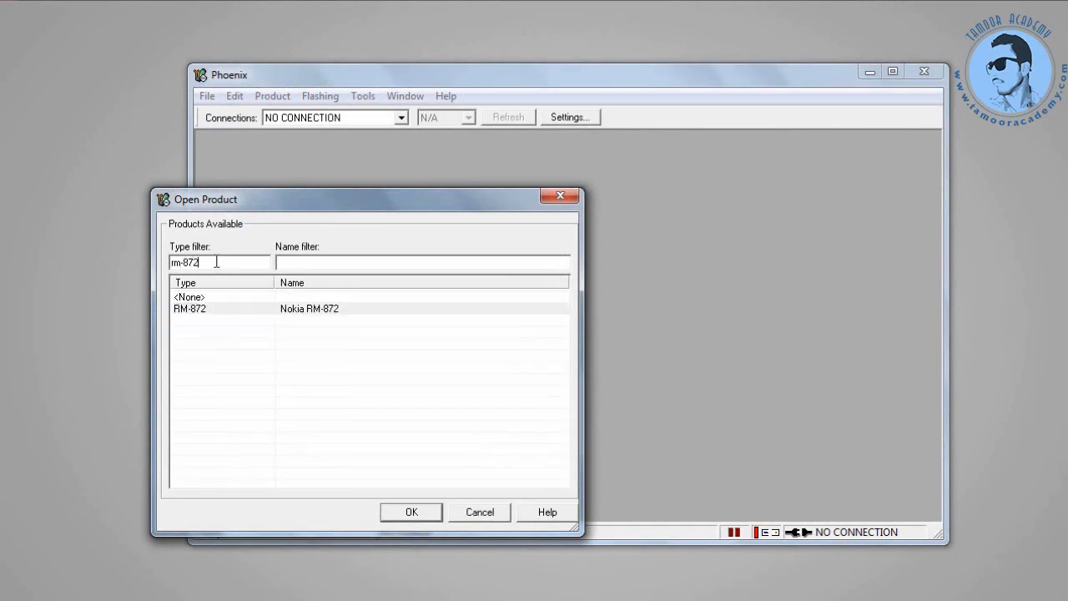
{"action": "left_click", "coordinate": [241, 309]}
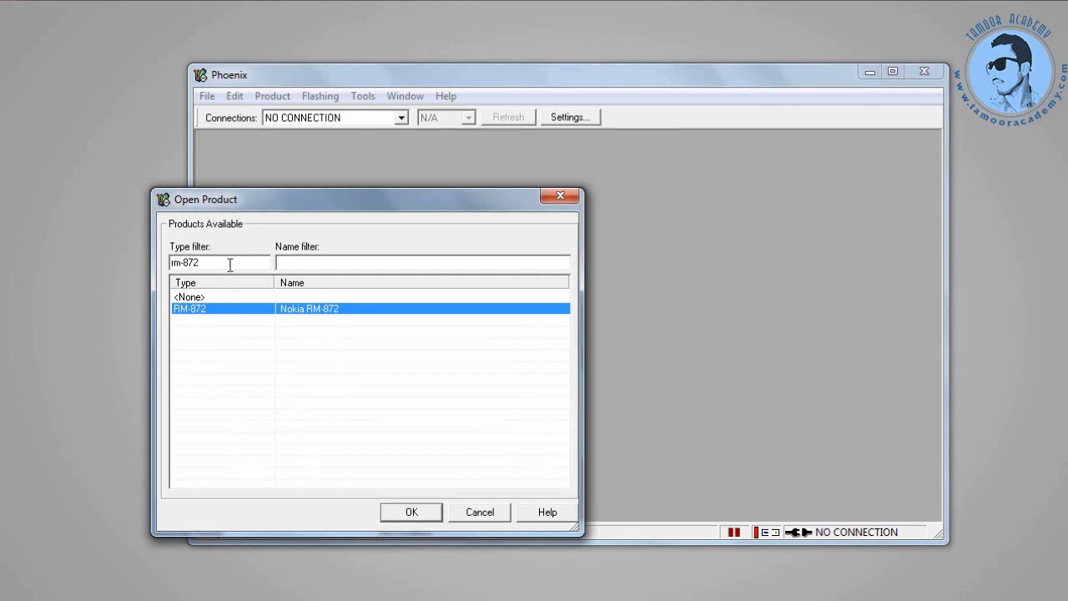
Clear the rm-872 filter and select Nokia RM-872 from the full product list.
{"action": "left_click_drag", "start_coordinate": [180, 262], "coordinate": [173, 262]}
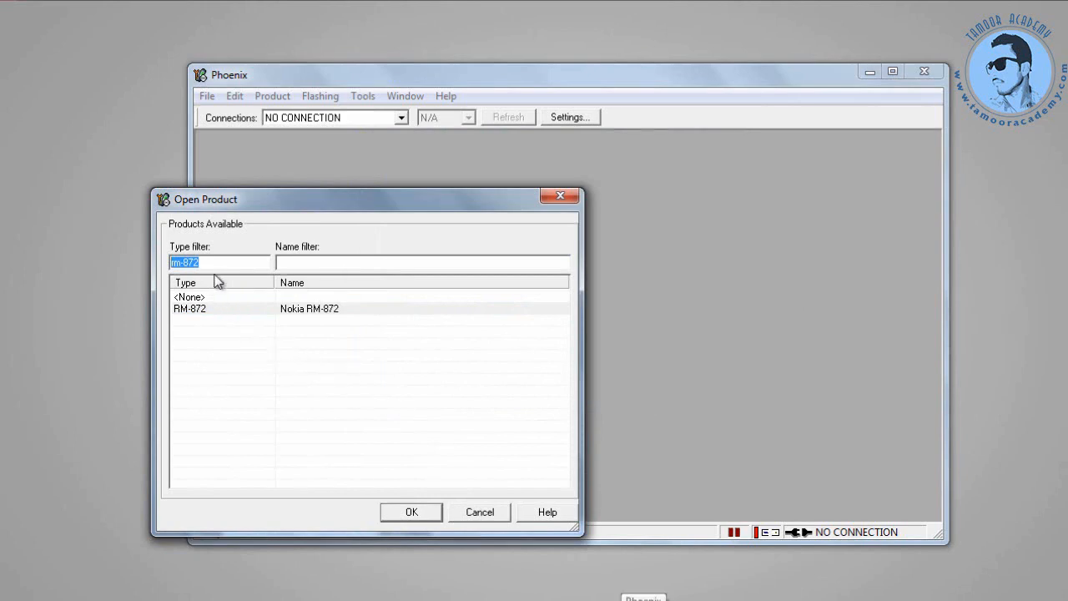
{"action": "key", "text": "BackSpace"}
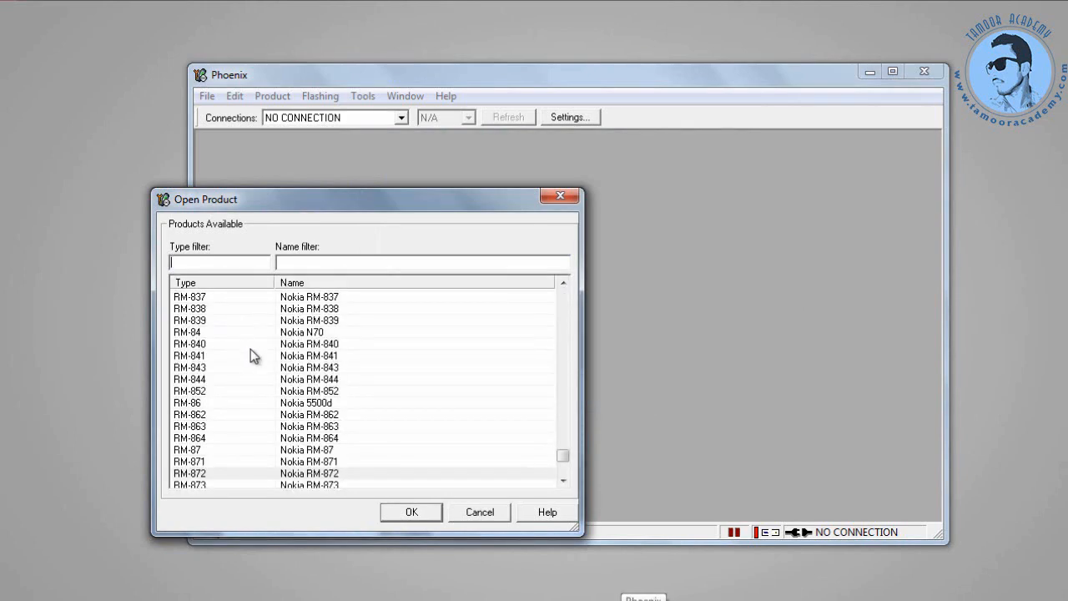
{"action": "left_click", "coordinate": [307, 298]}
{"action": "scroll", "coordinate": [319, 335], "scroll_direction": "down", "scroll_amount": 15}
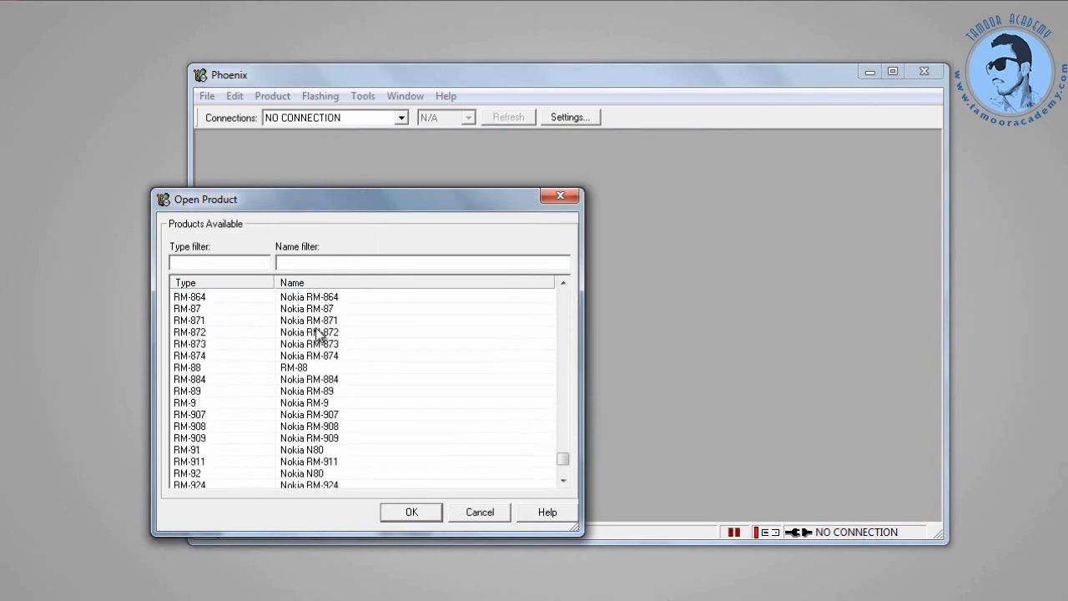
{"action": "scroll", "coordinate": [324, 360], "scroll_direction": "up", "scroll_amount": 8}
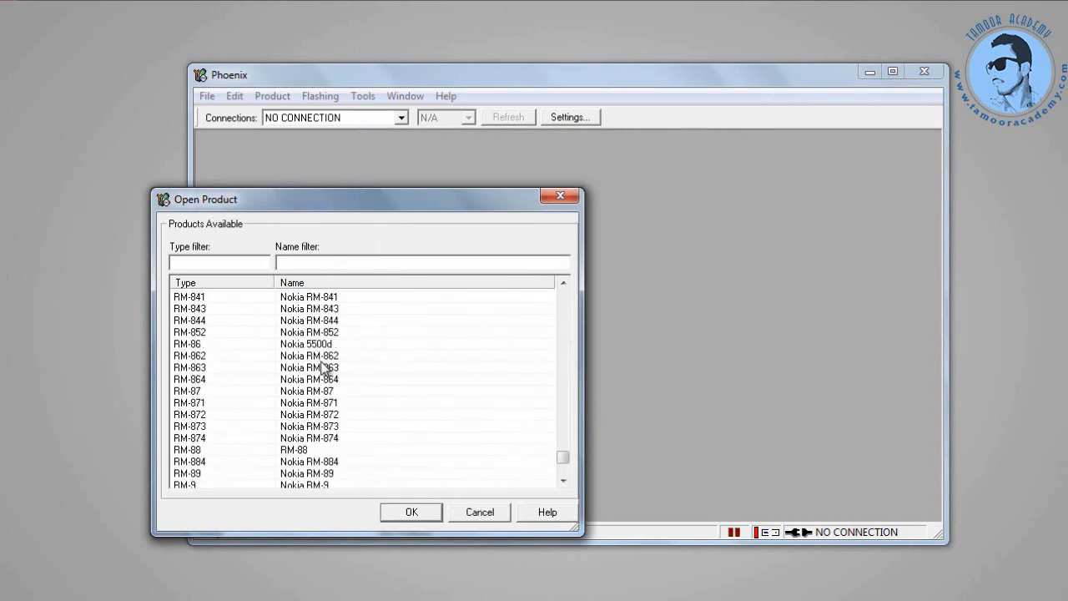
{"action": "left_click", "coordinate": [218, 418]}
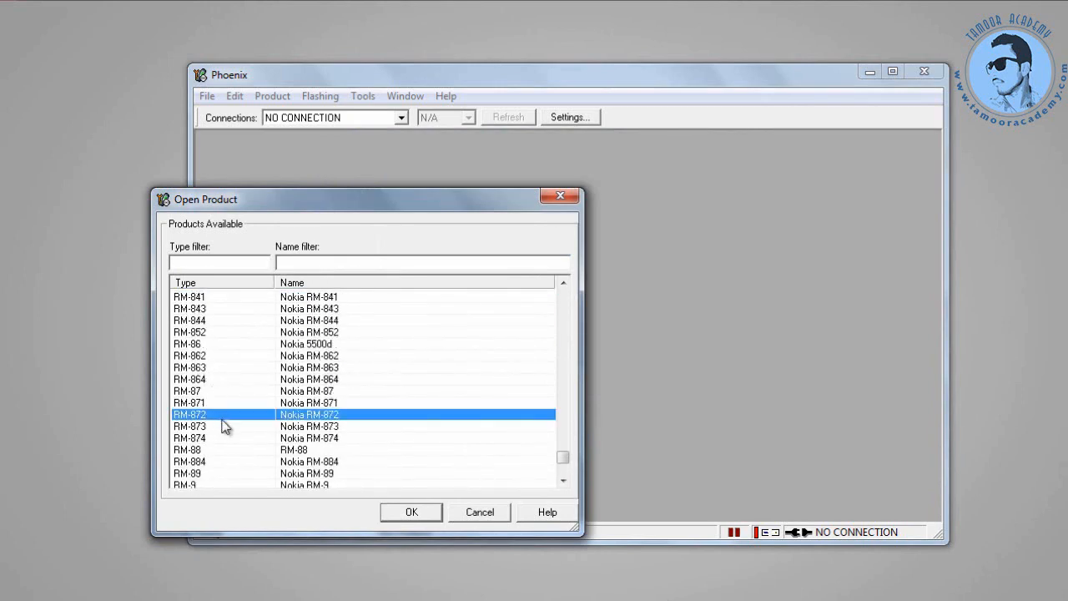
Confirm RM-872 in Open Product and open Flashing > Firmware Update.
{"action": "left_click", "coordinate": [411, 512]}
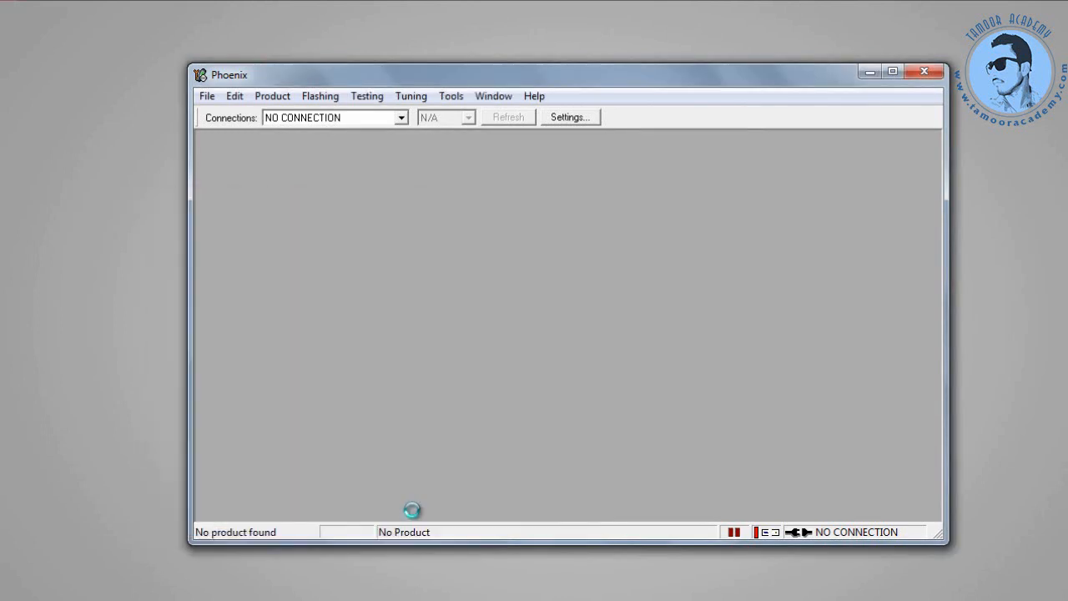
{"action": "left_click", "coordinate": [322, 97]}
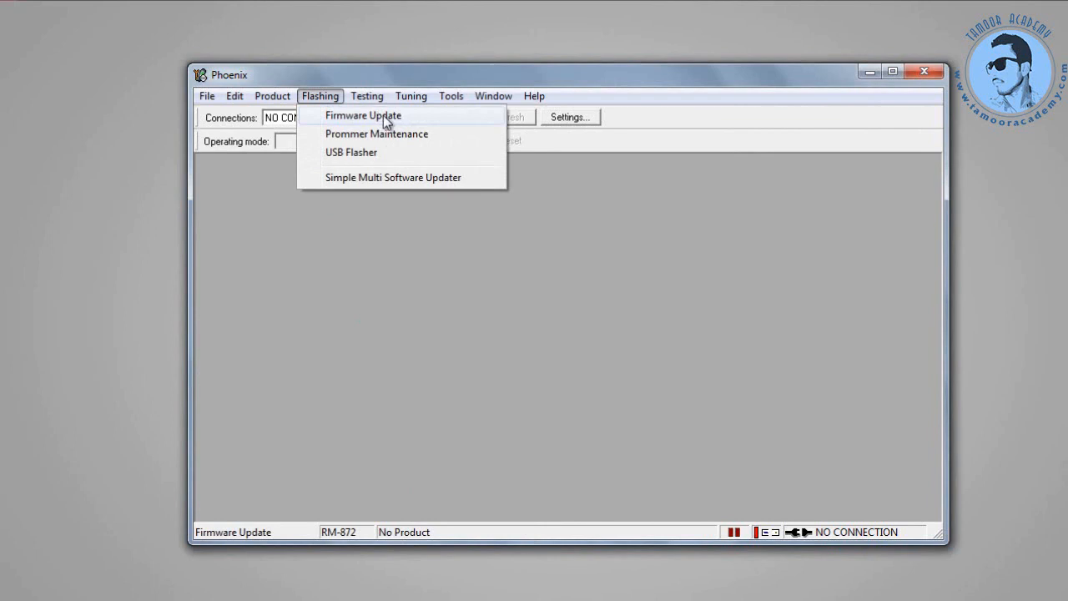
{"action": "left_click", "coordinate": [357, 115]}
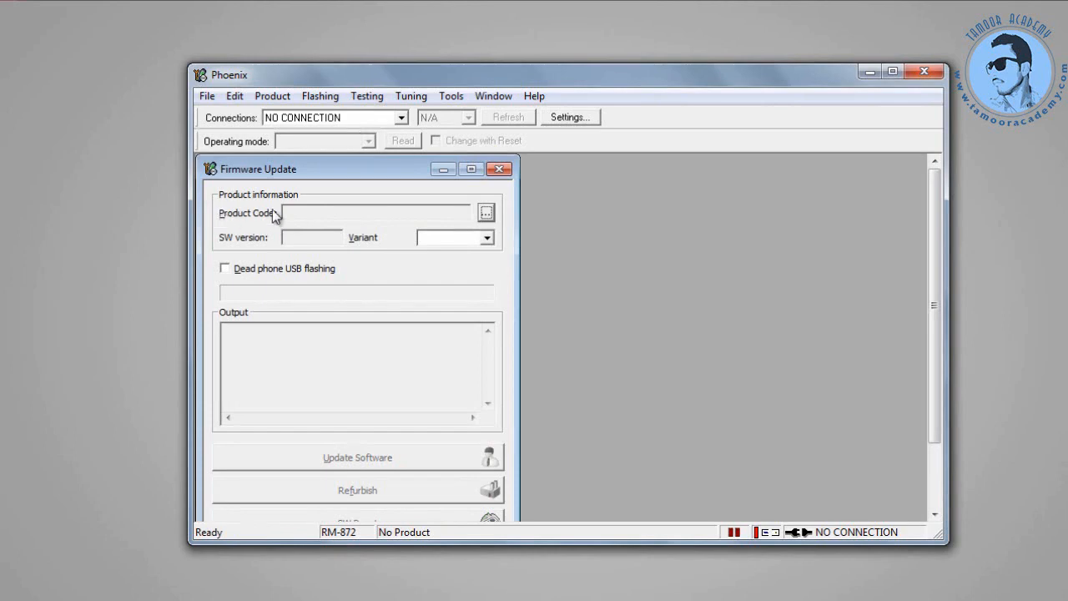
Choose product code 059Q7P0 RM-872 EURO_E2_CYAN_LATIN_FR_C from the Product Codes list.
{"action": "left_click", "coordinate": [486, 214]}
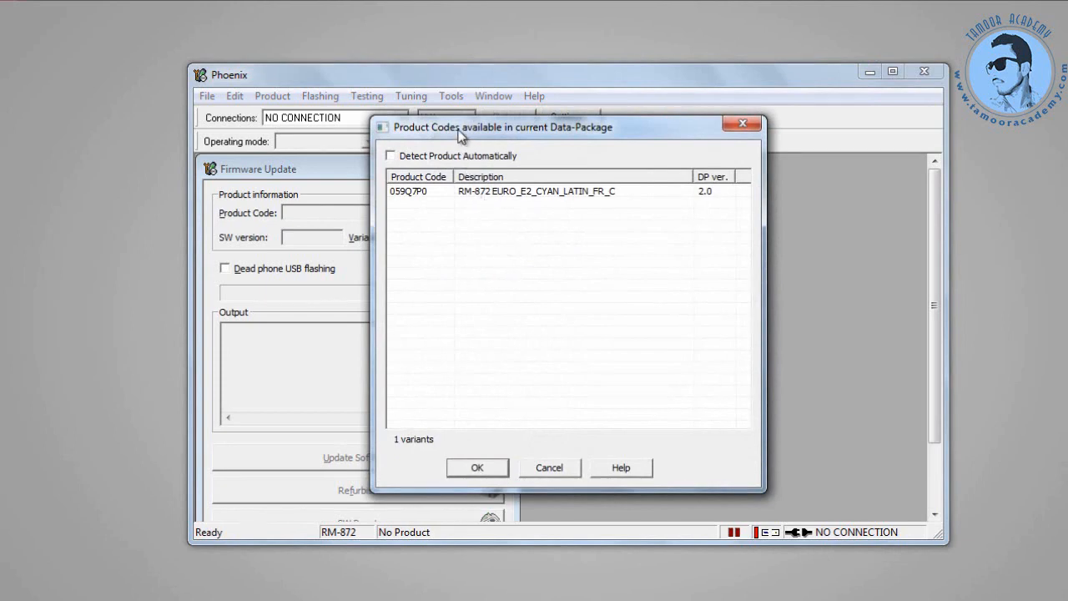
{"action": "left_click_drag", "start_coordinate": [458, 129], "coordinate": [566, 162]}
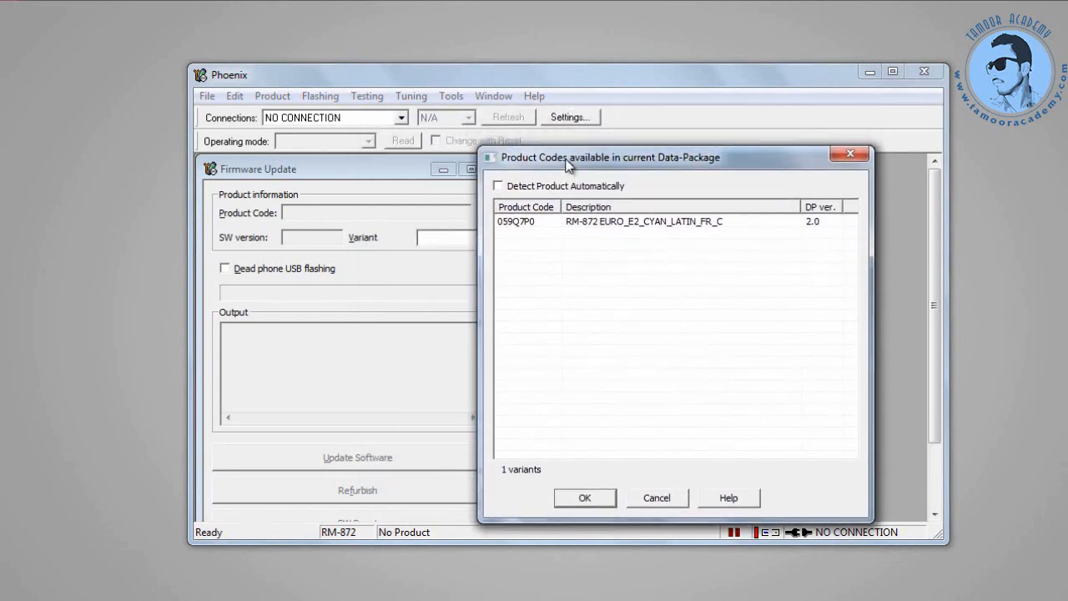
{"action": "left_click", "coordinate": [566, 223]}
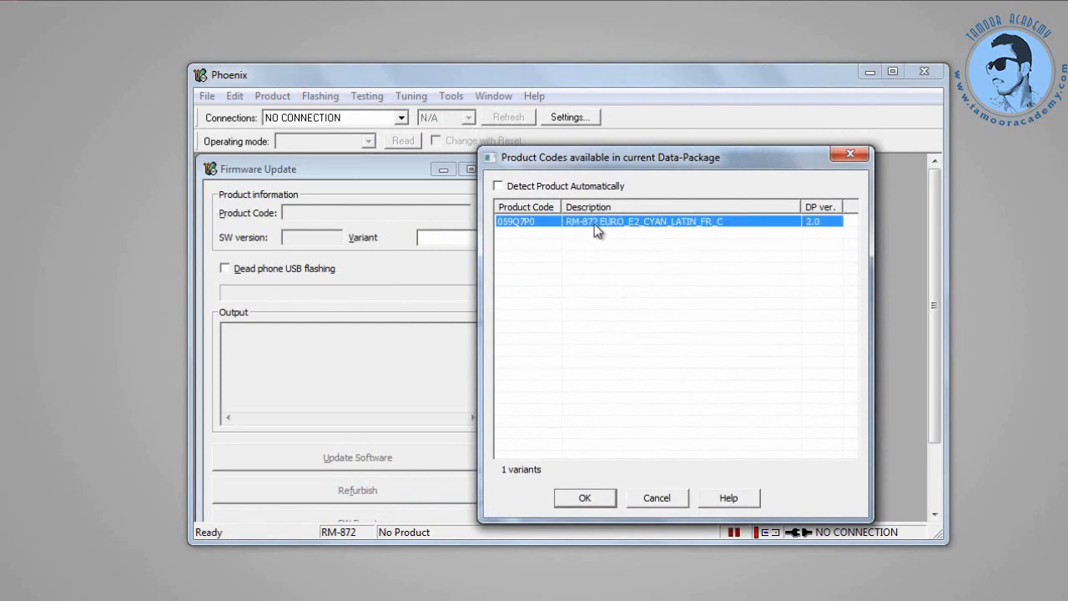
{"action": "left_click", "coordinate": [605, 497]}
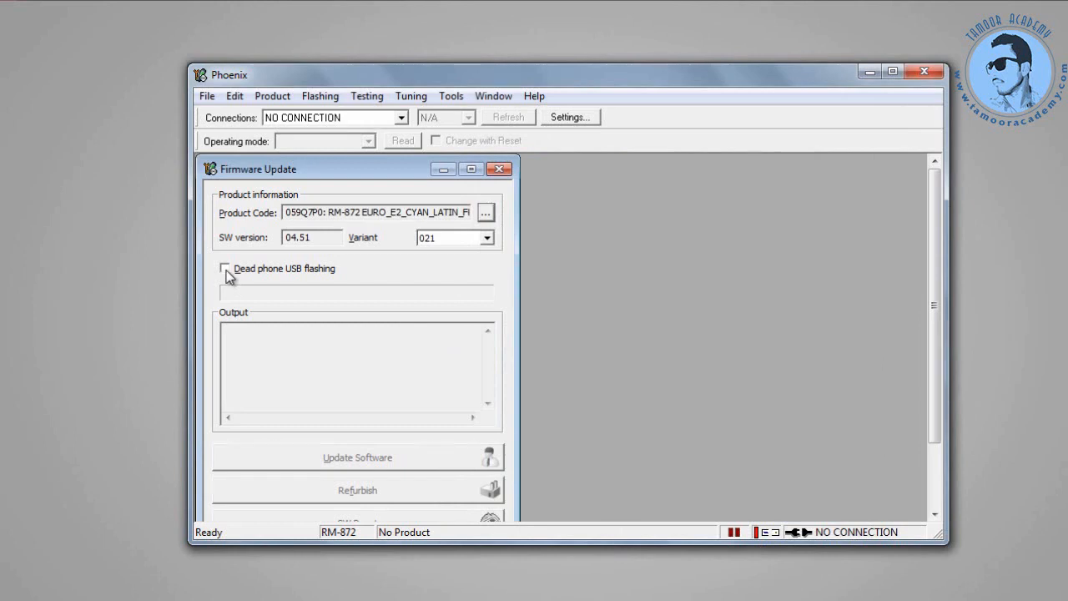
Enable Dead phone USB flashing for SW version 04.51 and start the Refurbish flash.
{"action": "left_click_drag", "start_coordinate": [315, 239], "coordinate": [277, 240]}
{"action": "left_click", "coordinate": [243, 271]}
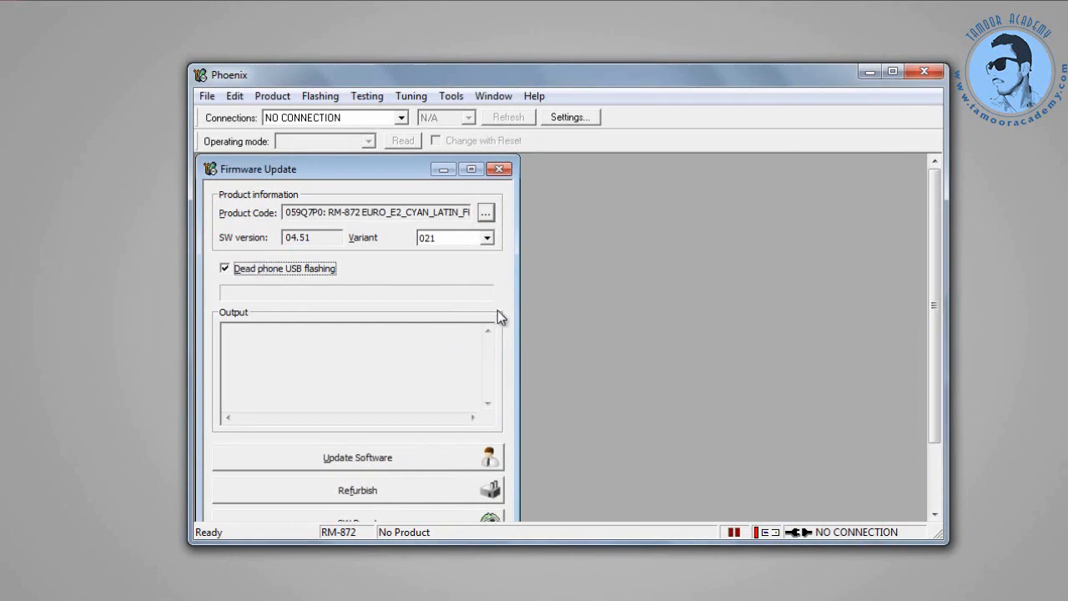
{"action": "left_click", "coordinate": [349, 495]}
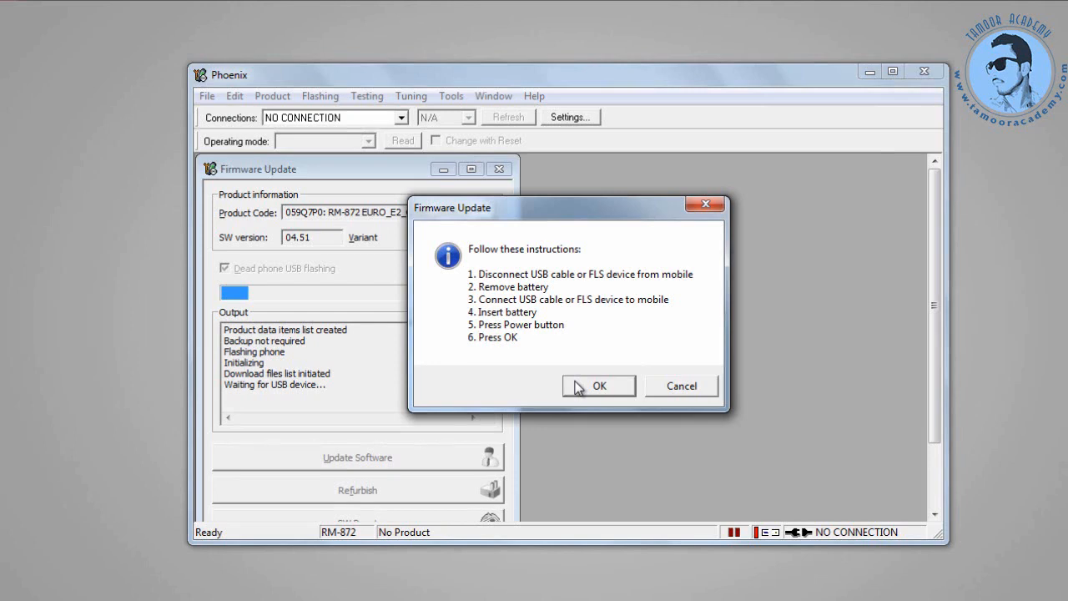
Confirm the phone is reconnected, dismiss the Hardware Id Missing notice, and let flashing finish.
{"action": "left_click", "coordinate": [578, 387]}
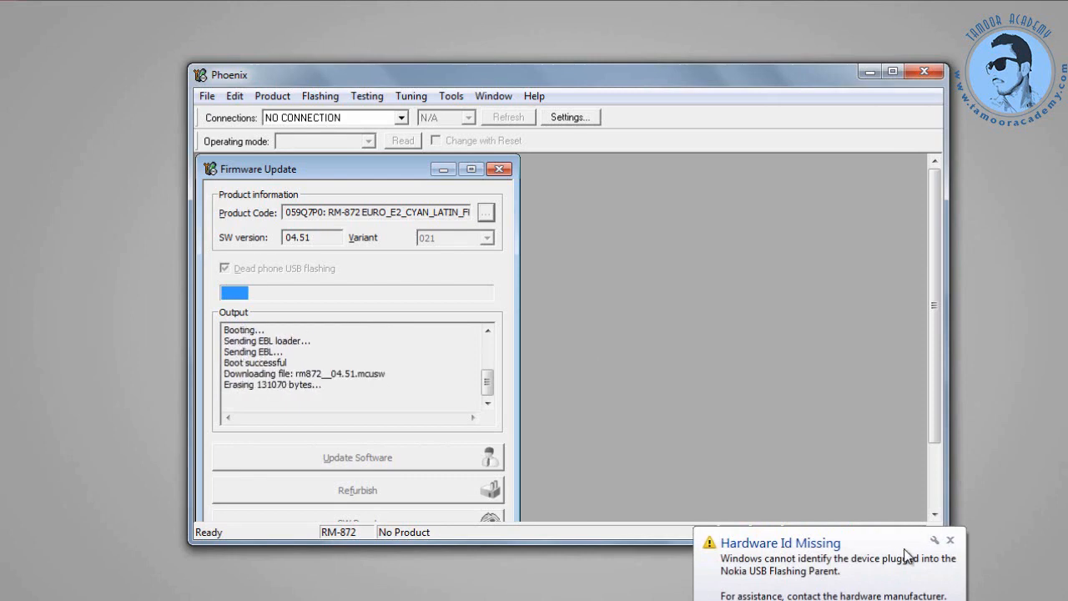
{"action": "left_click", "coordinate": [950, 541]}
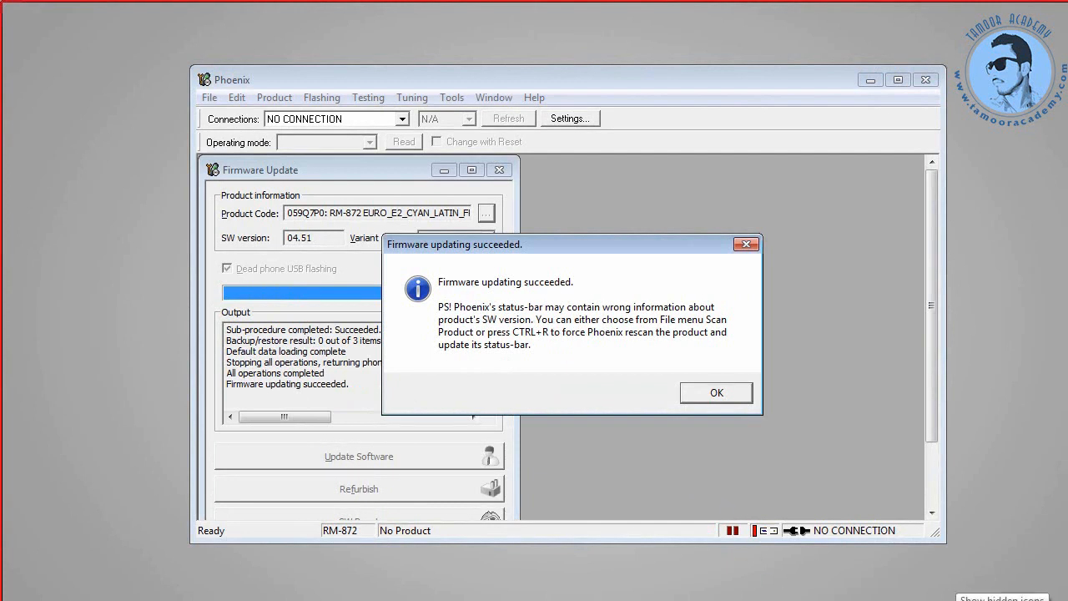
{"action": "left_click", "coordinate": [954, 600]}
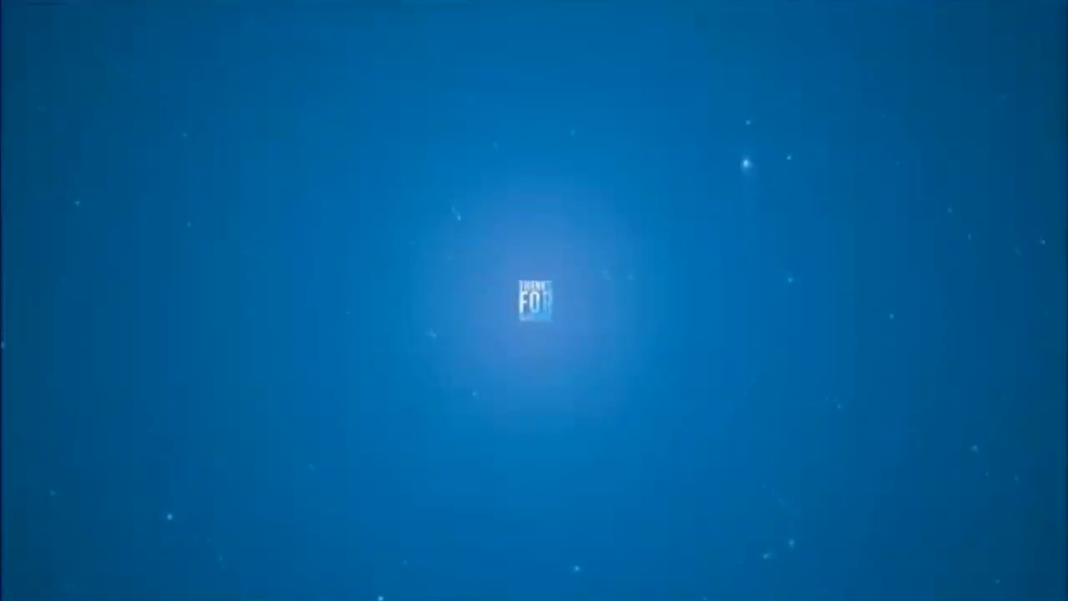